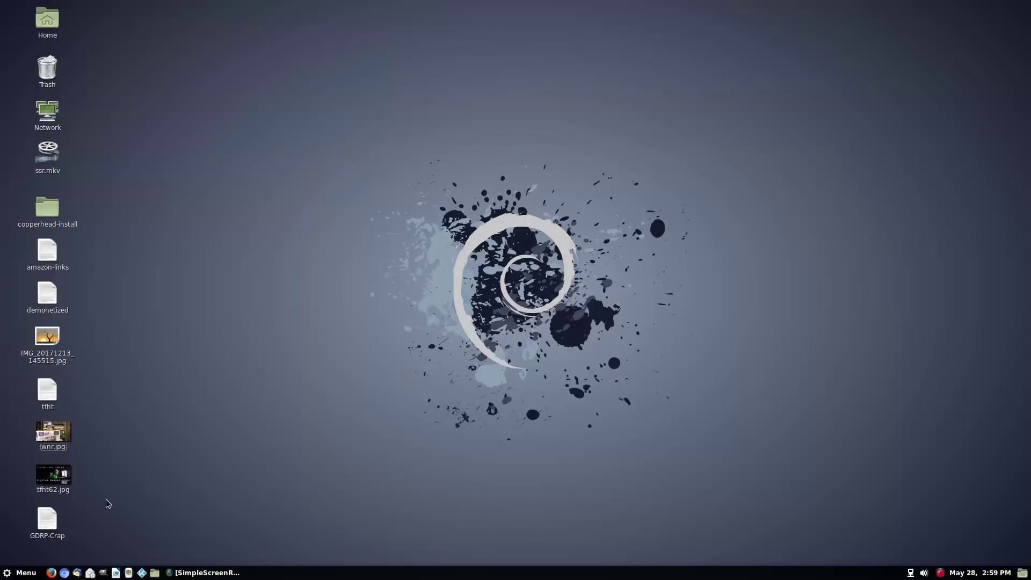
Search 'abl' in the application menu, close it, then launch LibreOffice Writer and open its Help menu.
{"action": "left_click", "coordinate": [25, 574]}
{"action": "left_click", "coordinate": [25, 574]}
{"action": "left_click", "coordinate": [24, 573]}
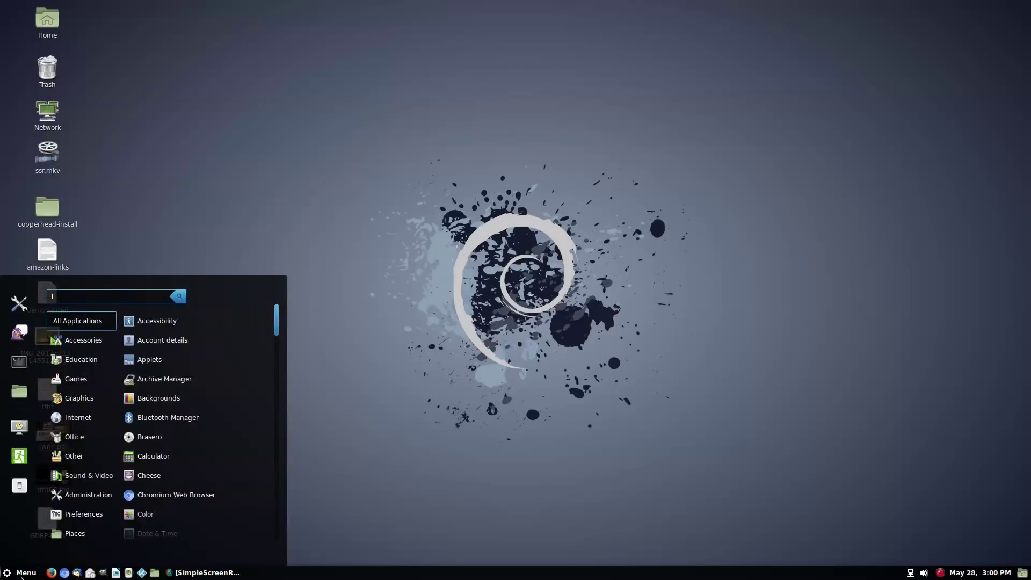
{"action": "type", "text": "abl"}
{"action": "key", "text": "BackSpace"}
{"action": "key", "text": "BackSpace"}
{"action": "key", "text": "BackSpace"}
{"action": "left_click", "coordinate": [440, 466]}
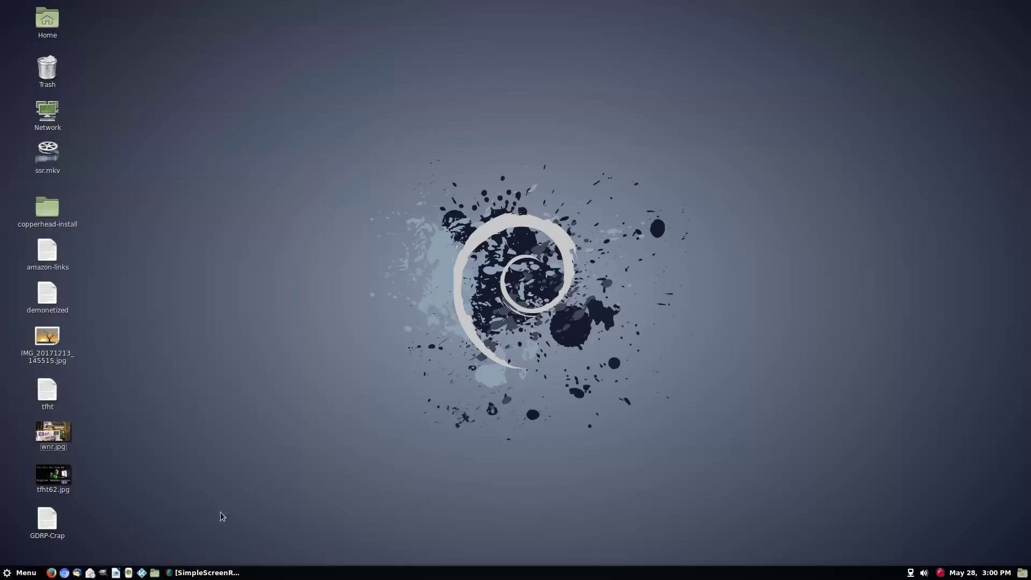
{"action": "left_click", "coordinate": [115, 573]}
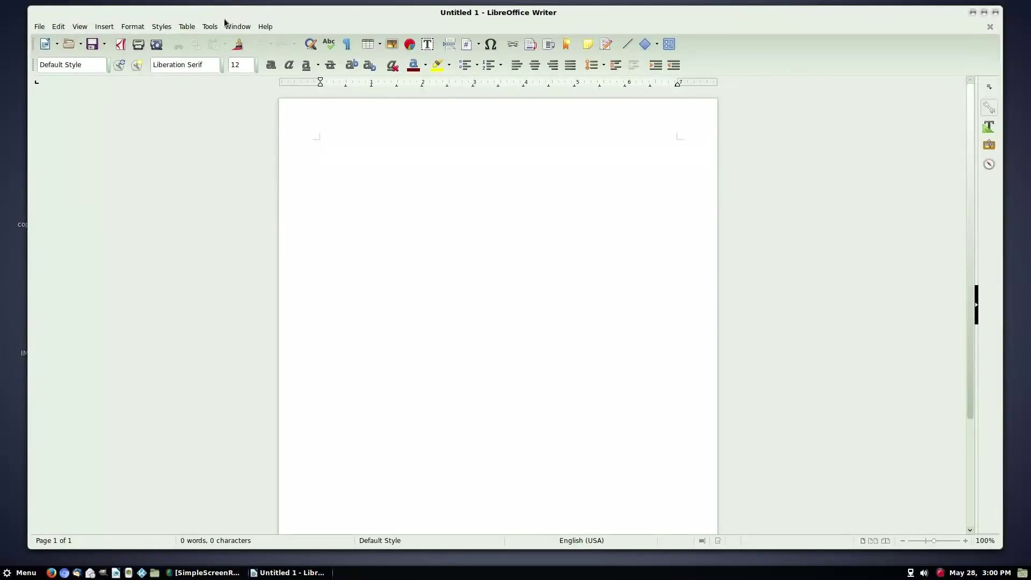
{"action": "left_click", "coordinate": [237, 27]}
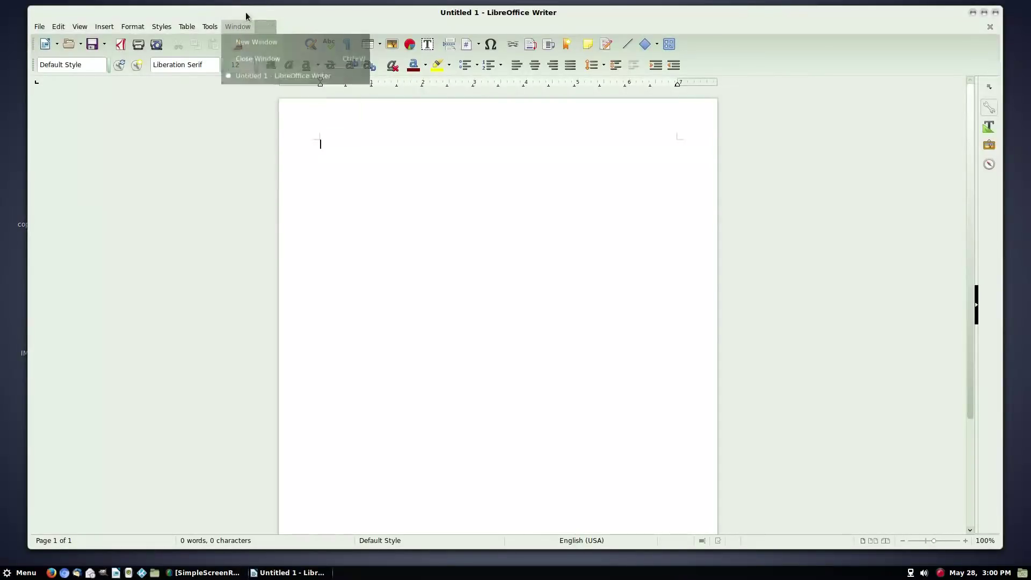
Read the LibreOffice version 5.2.7.2 in About, close Writer, and launch Firefox.
{"action": "left_click", "coordinate": [285, 113]}
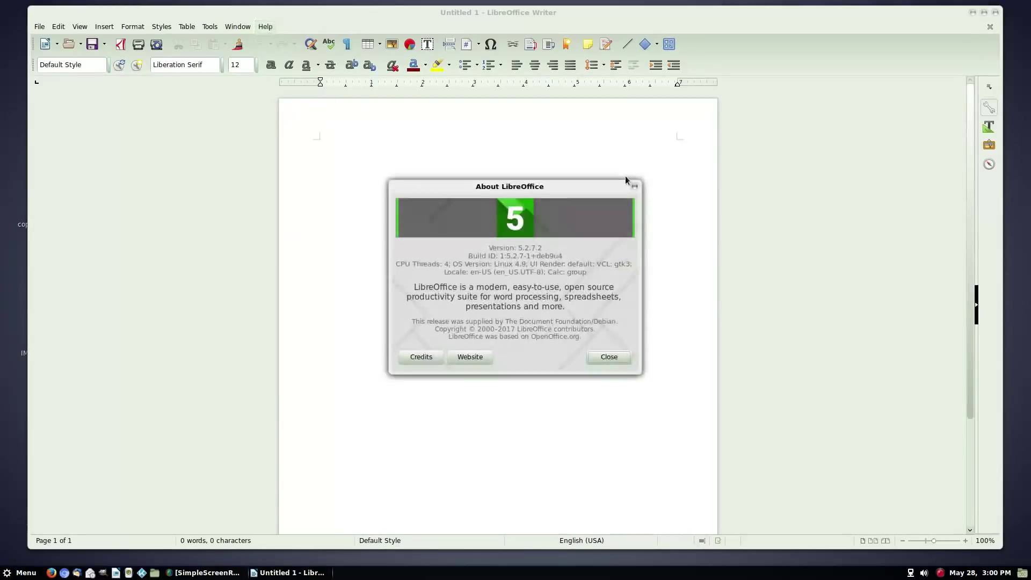
{"action": "left_click_drag", "start_coordinate": [518, 248], "coordinate": [575, 245]}
{"action": "left_click", "coordinate": [634, 187]}
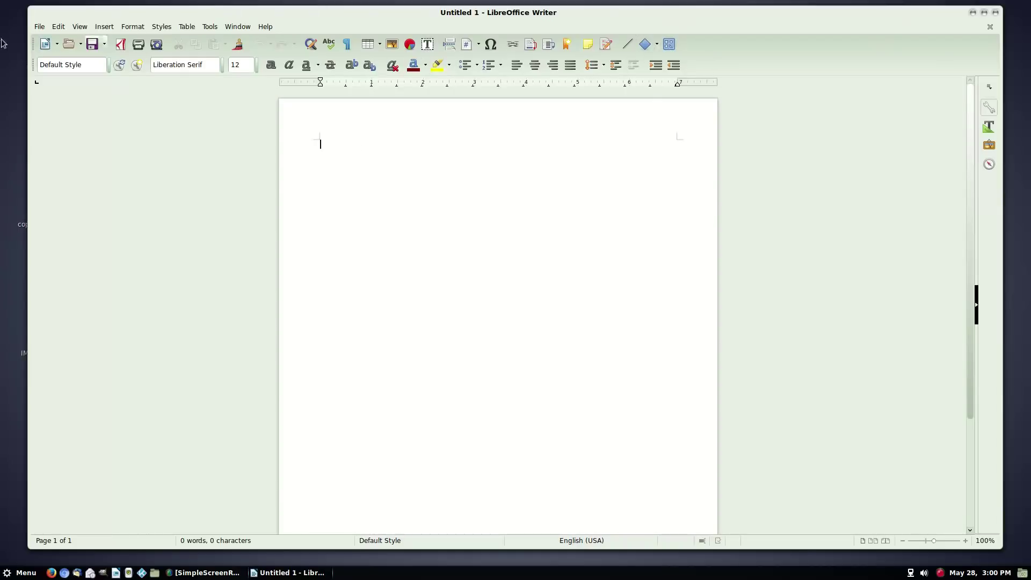
{"action": "left_click", "coordinate": [998, 13]}
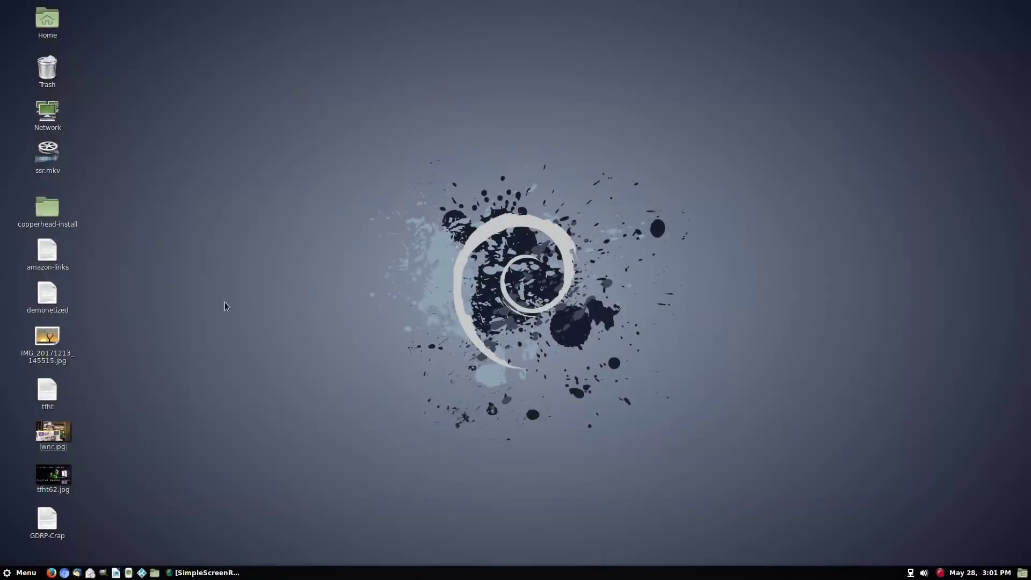
{"action": "left_click", "coordinate": [51, 573]}
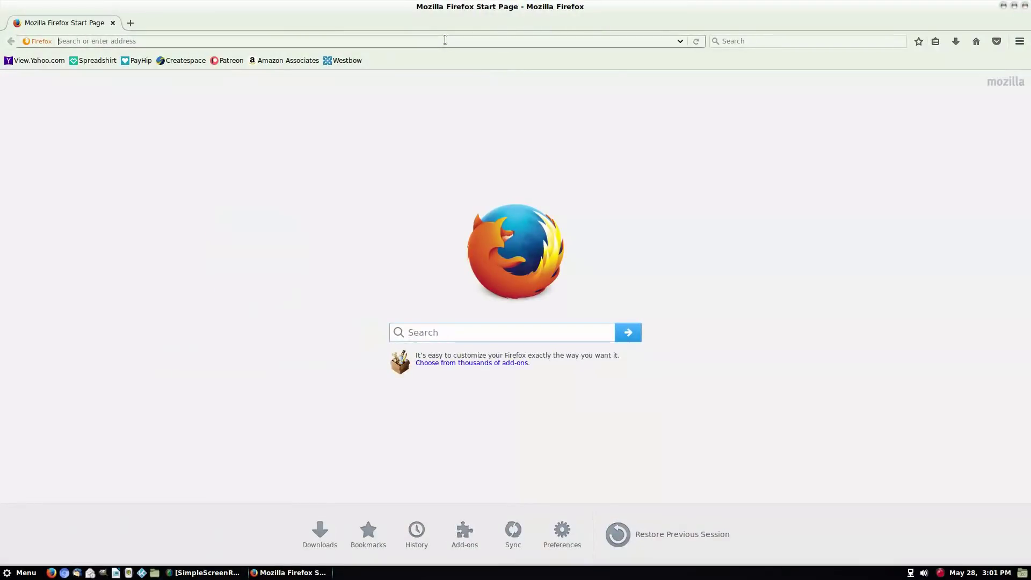
Search 'debian' from the Firefox address bar and open the Getting Debian page on debian.org.
{"action": "type", "text": "debia"}
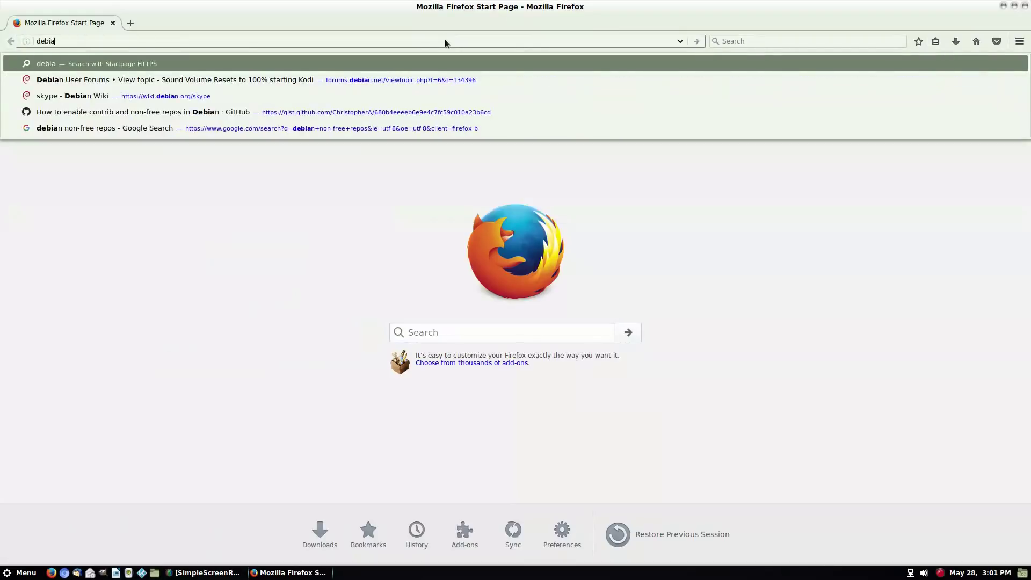
{"action": "type", "text": "n.com"}
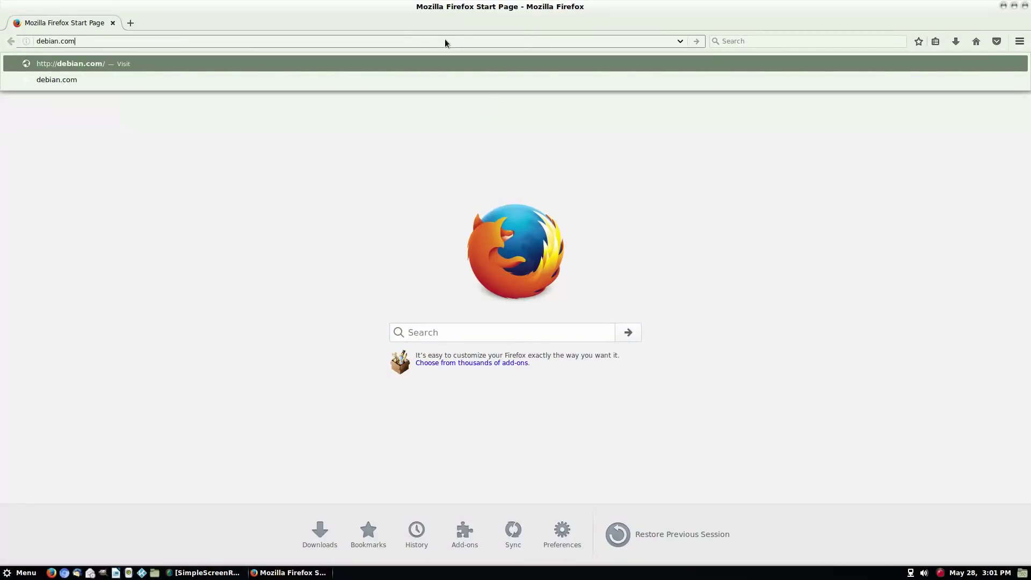
{"action": "key", "text": "BackSpace"}
{"action": "key", "text": "BackSpace"}
{"action": "key", "text": "BackSpace"}
{"action": "key", "text": "BackSpace"}
{"action": "key", "text": "Return"}
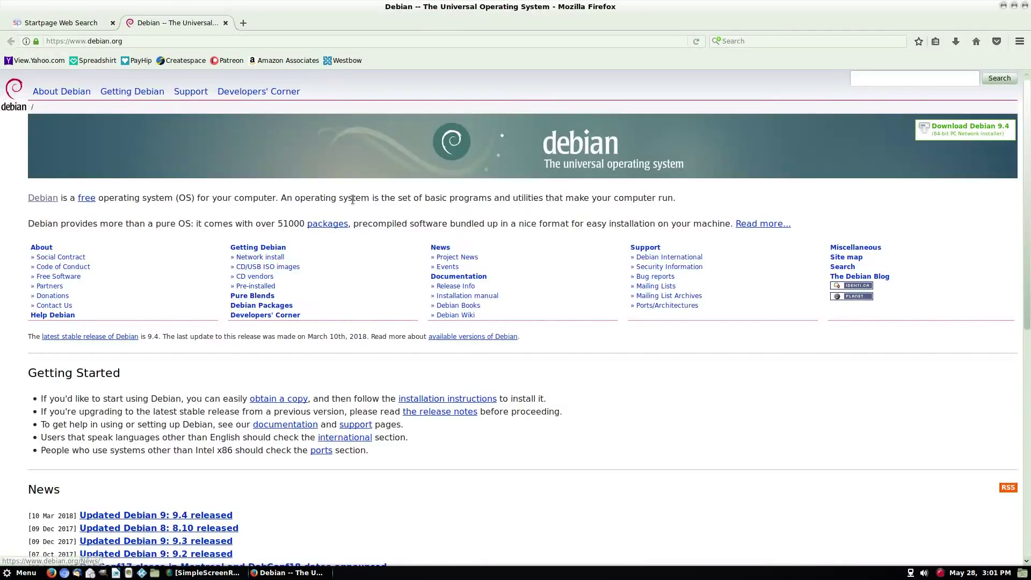
{"action": "left_click", "coordinate": [161, 95]}
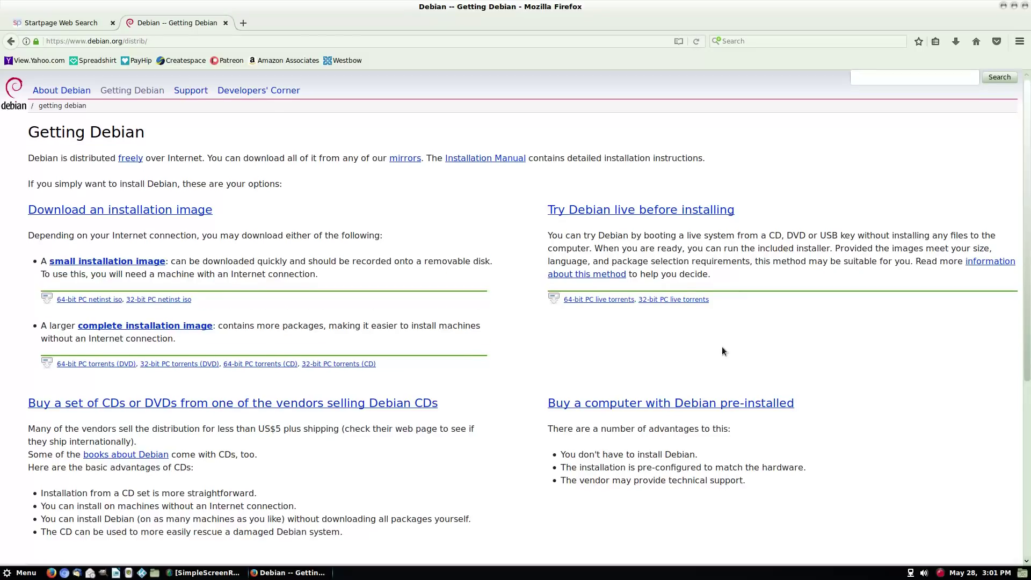
Scroll down the Getting Debian page, then minimize Firefox to show the desktop and open the menu.
{"action": "scroll", "coordinate": [722, 349], "scroll_direction": "down", "scroll_amount": 2}
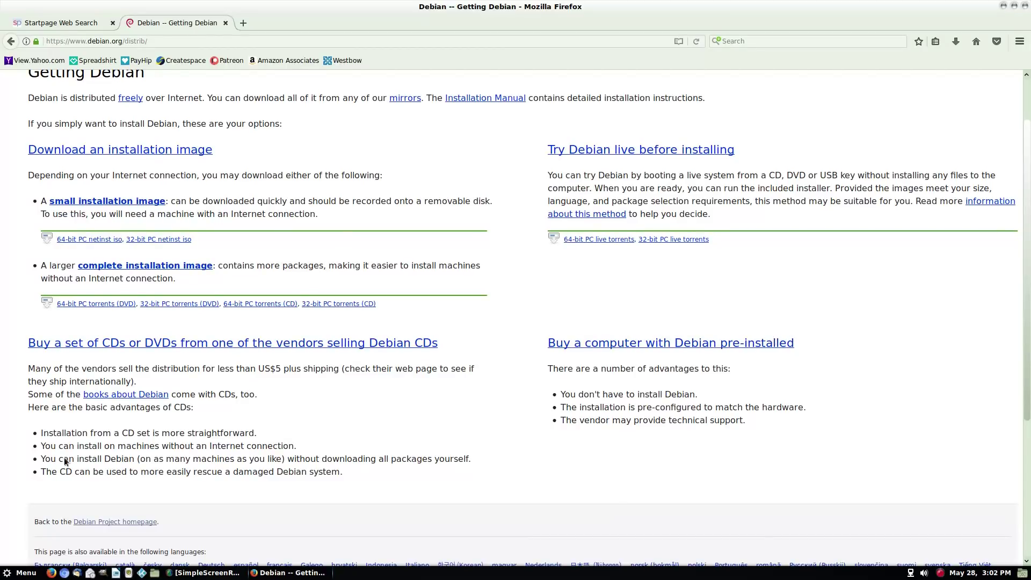
{"action": "left_click", "coordinate": [13, 573]}
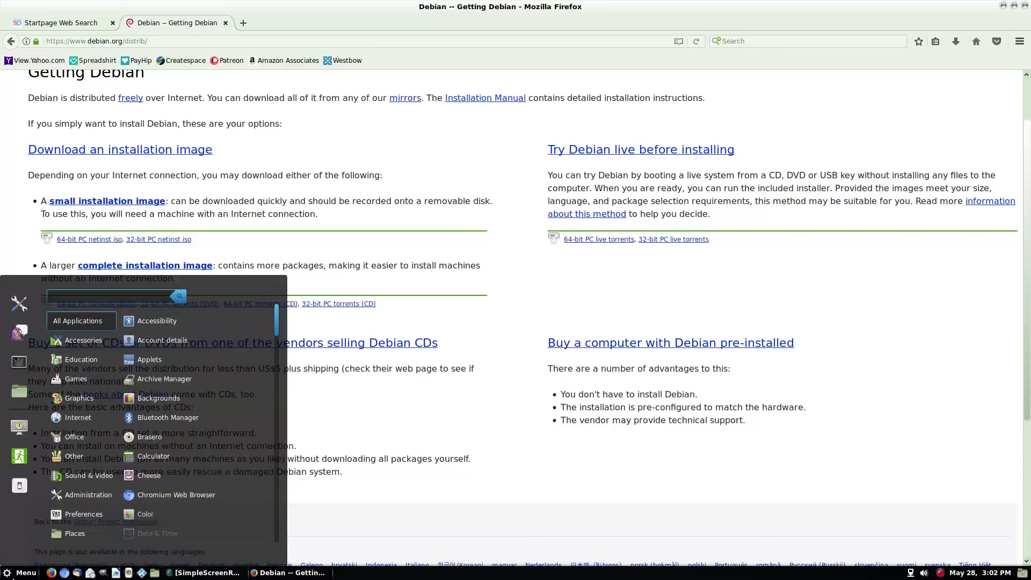
{"action": "left_click", "coordinate": [291, 340]}
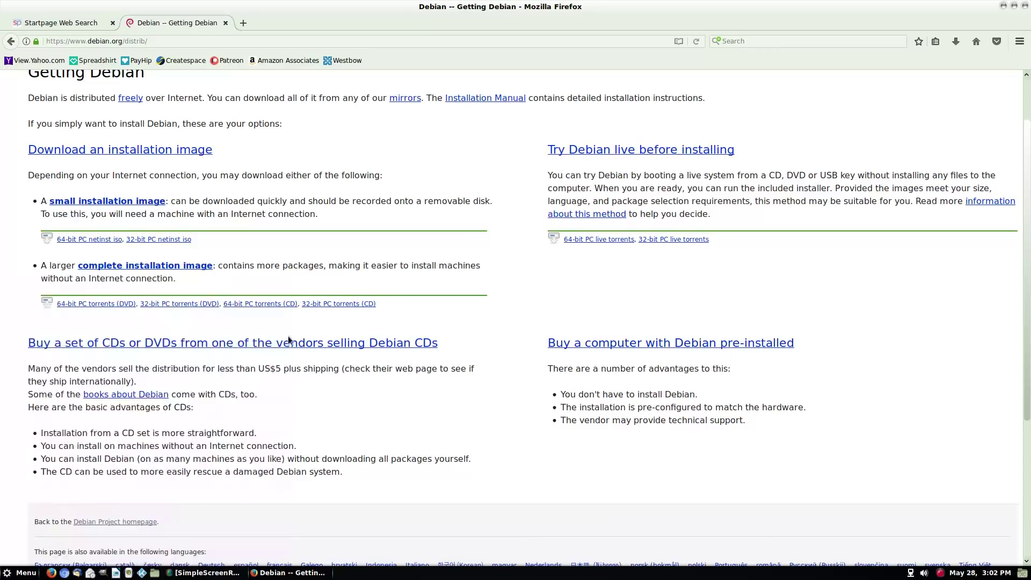
{"action": "left_click", "coordinate": [1005, 6]}
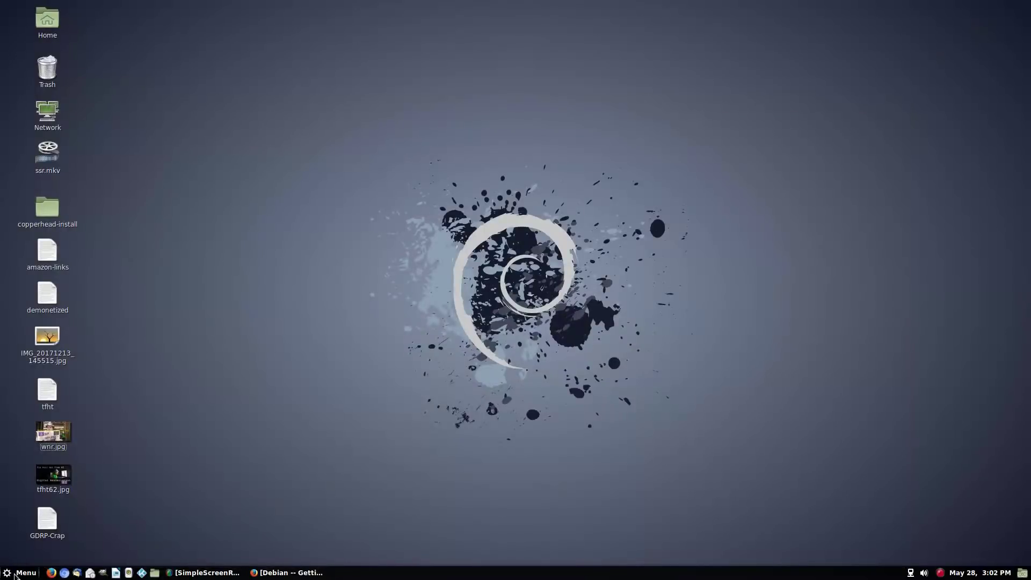
{"action": "left_click", "coordinate": [15, 573]}
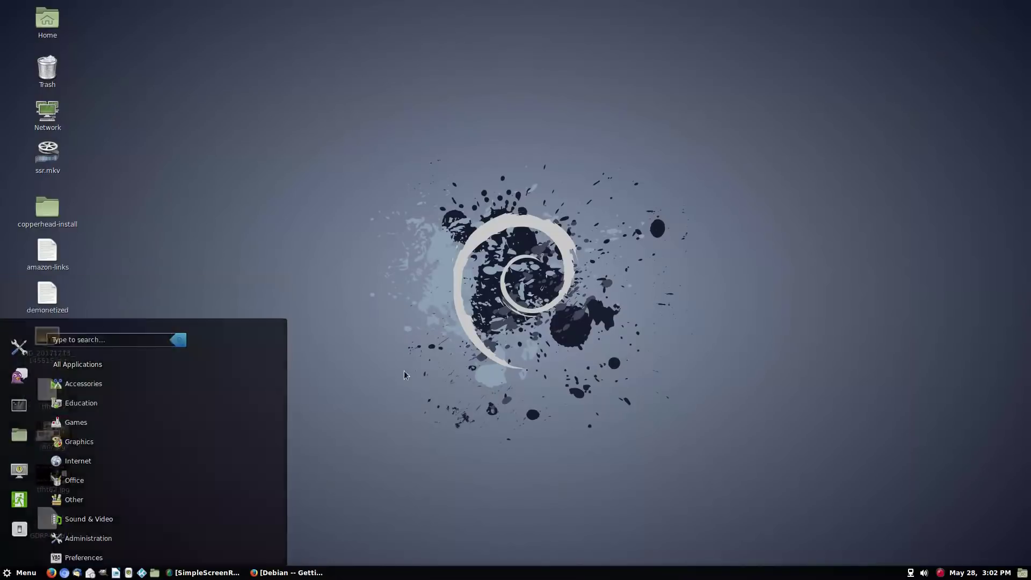
Launch System Settings from the Cinnamon application menu.
{"action": "left_click", "coordinate": [15, 574]}
{"action": "left_click", "coordinate": [23, 307]}
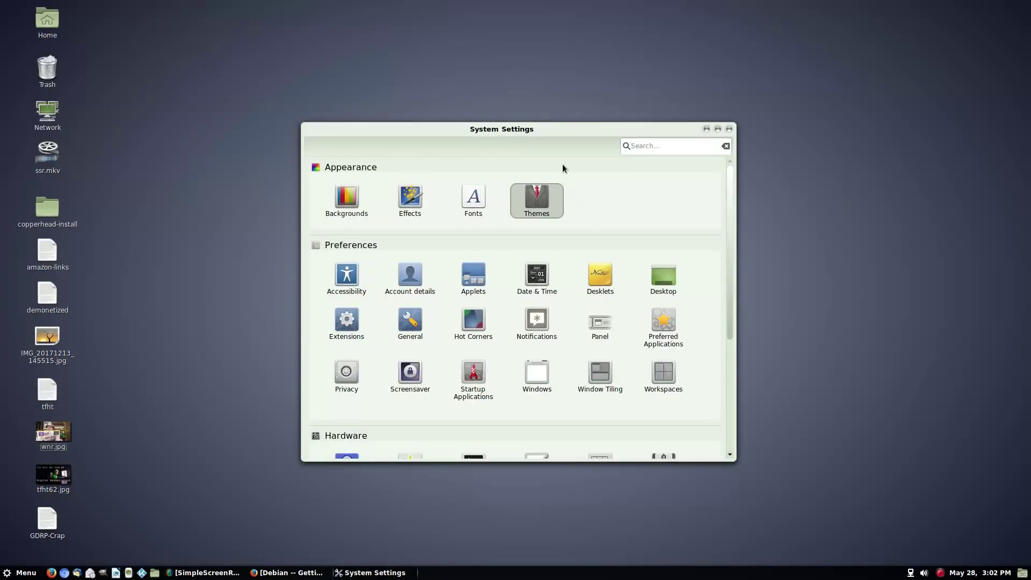
Move the Themes window, browse the menu's Graphics category, then close Themes and restore Firefox.
{"action": "left_click_drag", "start_coordinate": [537, 131], "coordinate": [387, 76]}
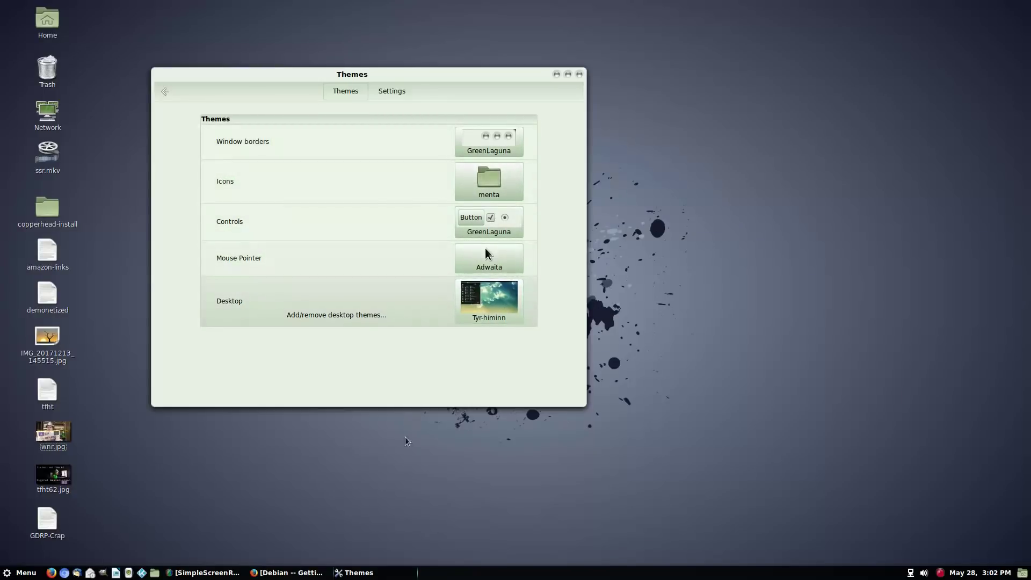
{"action": "left_click", "coordinate": [7, 577]}
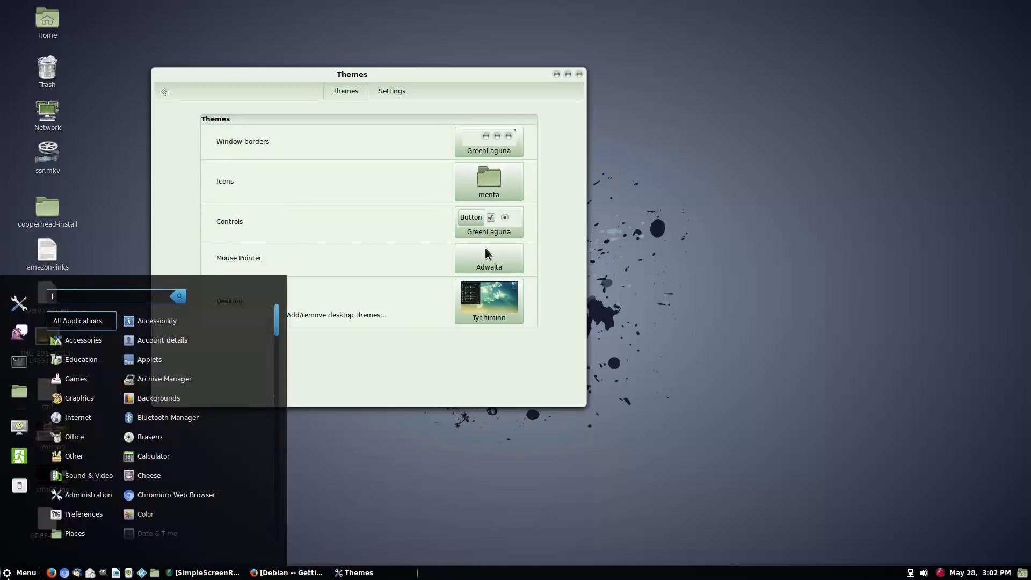
{"action": "mouse_move", "coordinate": [75, 533]}
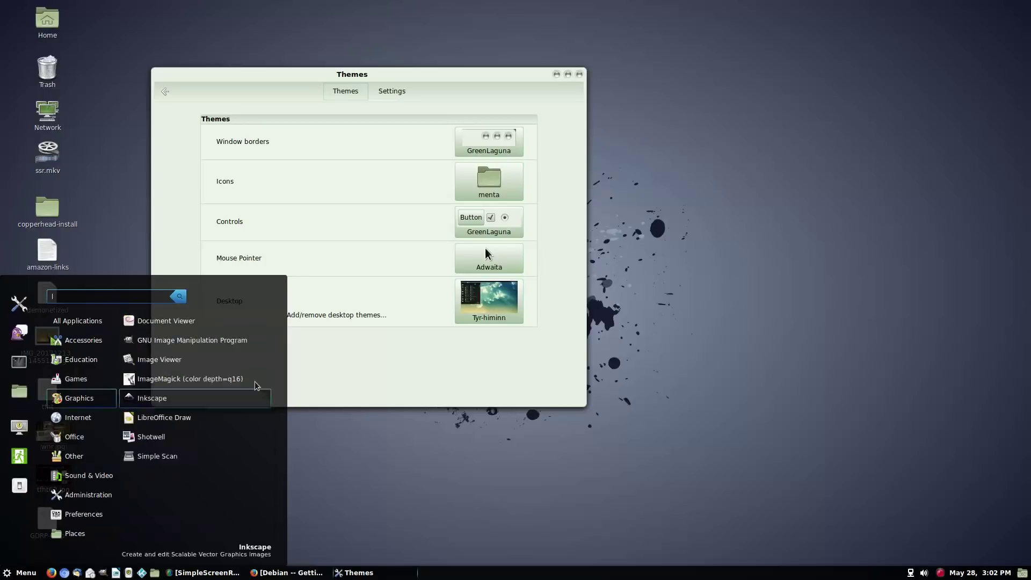
{"action": "left_click", "coordinate": [527, 501]}
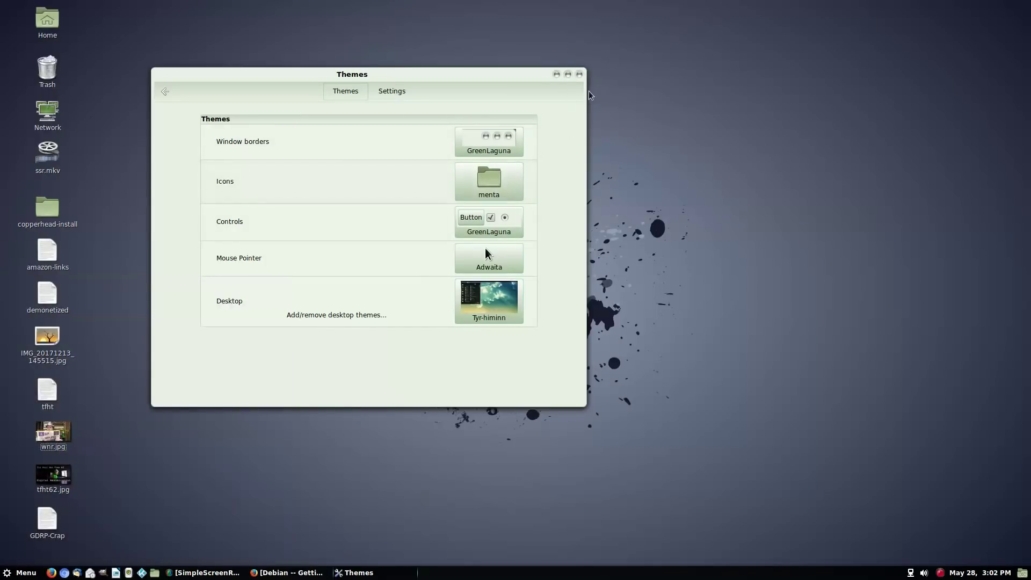
{"action": "left_click", "coordinate": [579, 73]}
{"action": "left_click", "coordinate": [287, 573]}
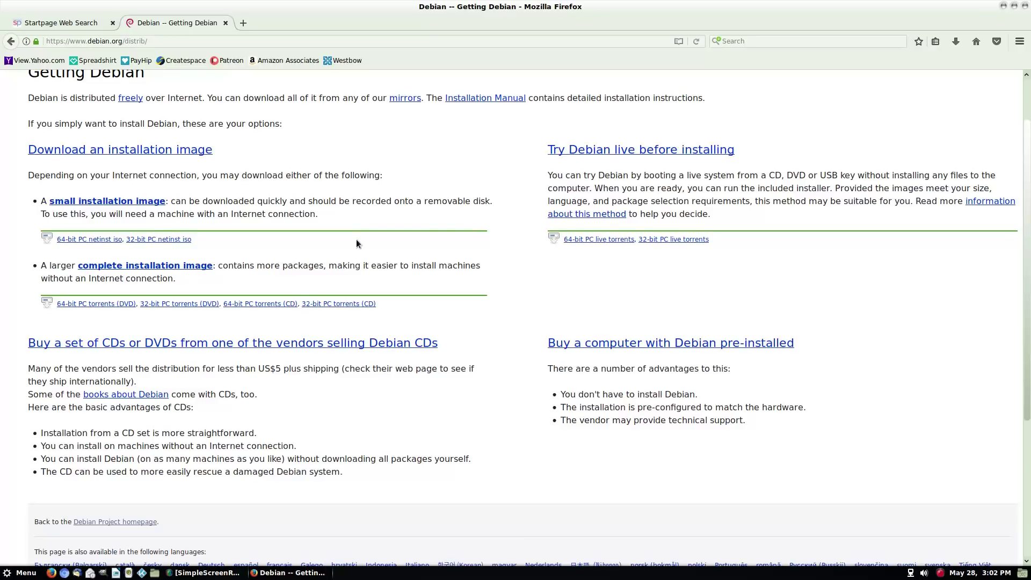
Close Firefox, confirming that both open tabs are closed.
{"action": "left_click", "coordinate": [1024, 5]}
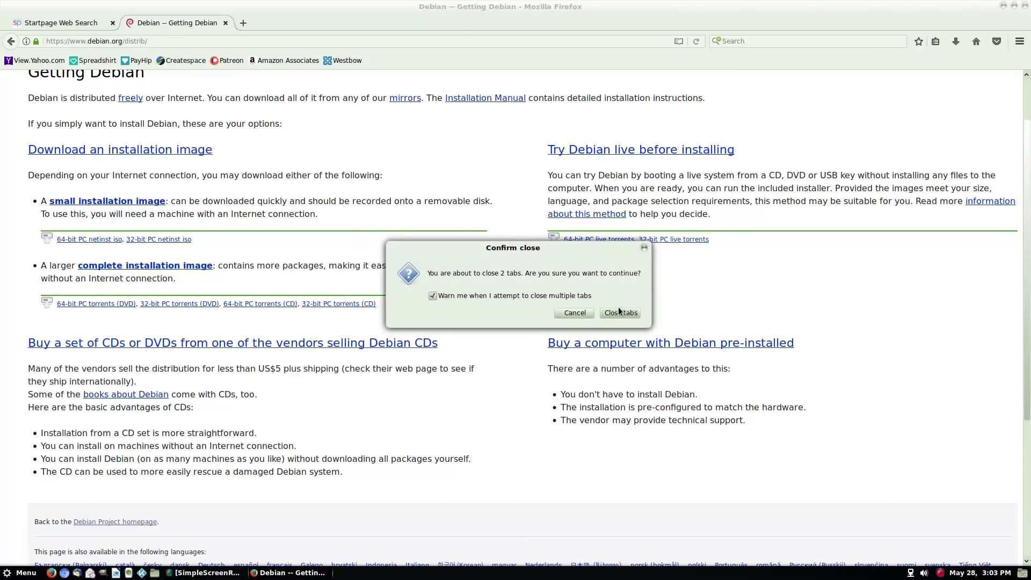
{"action": "left_click", "coordinate": [585, 315]}
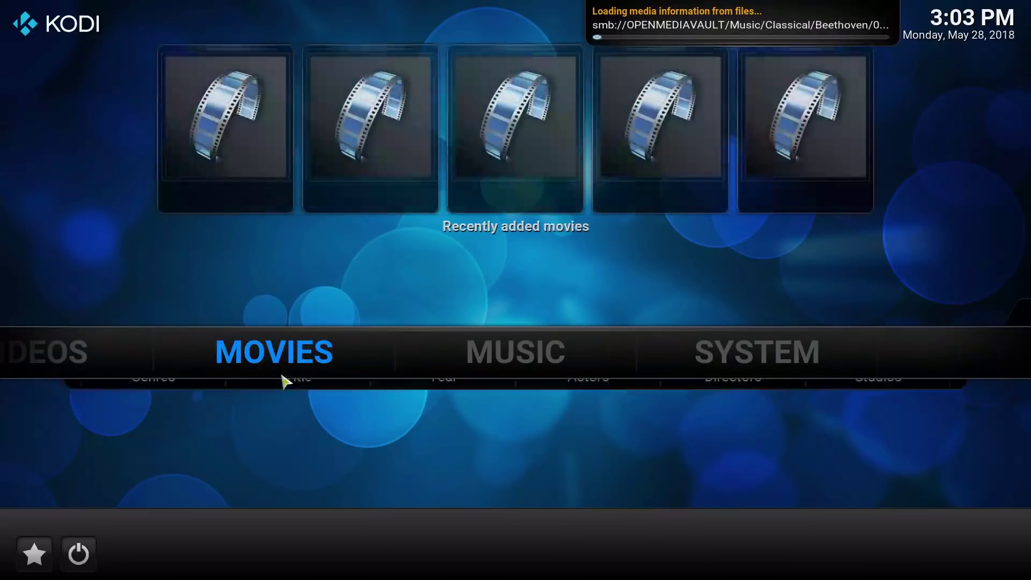
Raise the volume, then exit Kodi through its power menu.
{"action": "mouse_move", "coordinate": [704, 384]}
{"action": "key", "text": "XF86AudioRaiseVolume"}
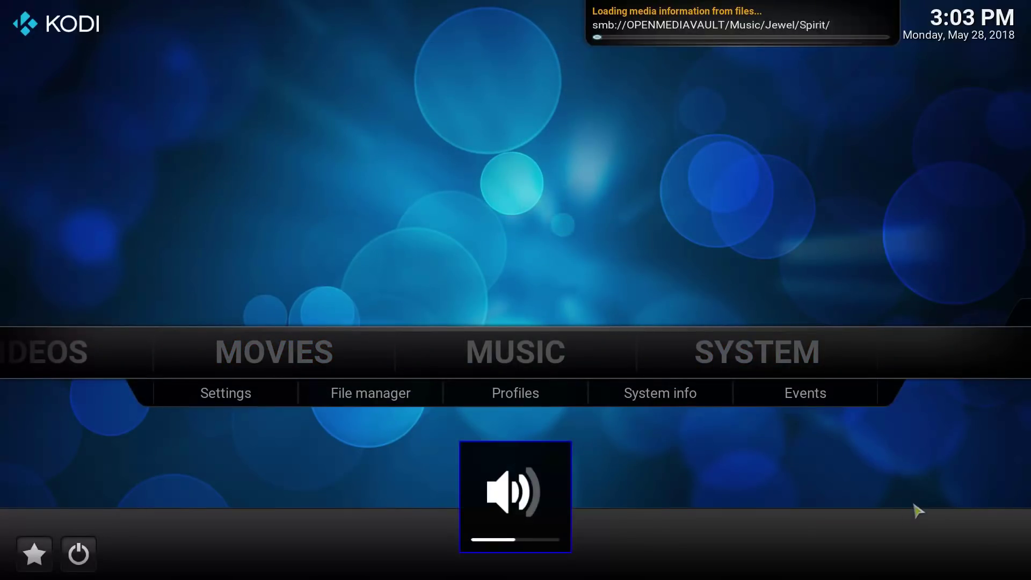
{"action": "left_click", "coordinate": [80, 561]}
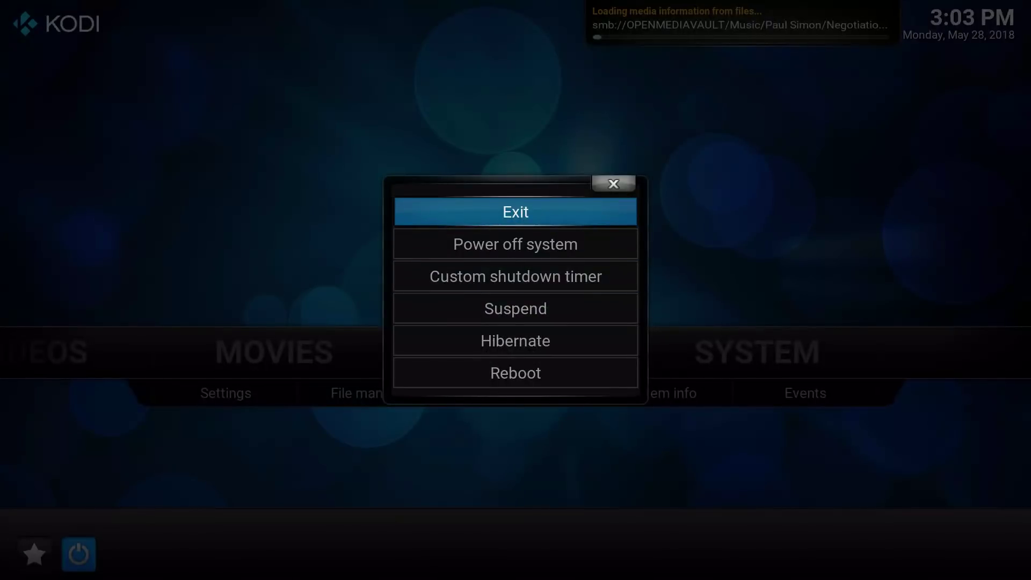
{"action": "key", "text": "Return"}
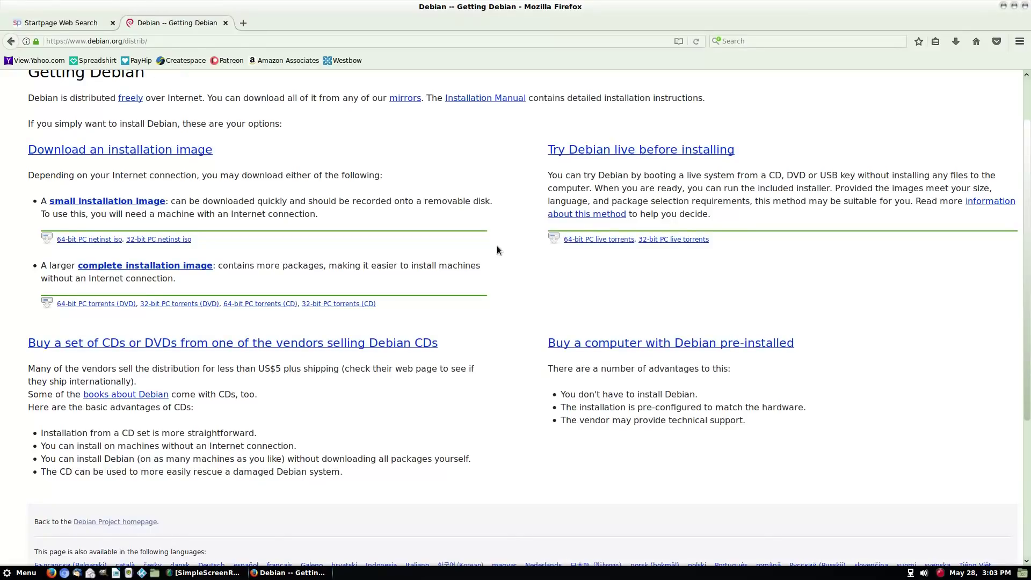
Open a terminal and run sudo nano /etc/pulse/daemon.conf from history, paging to the settings.
{"action": "key", "text": "ctrl+alt+t"}
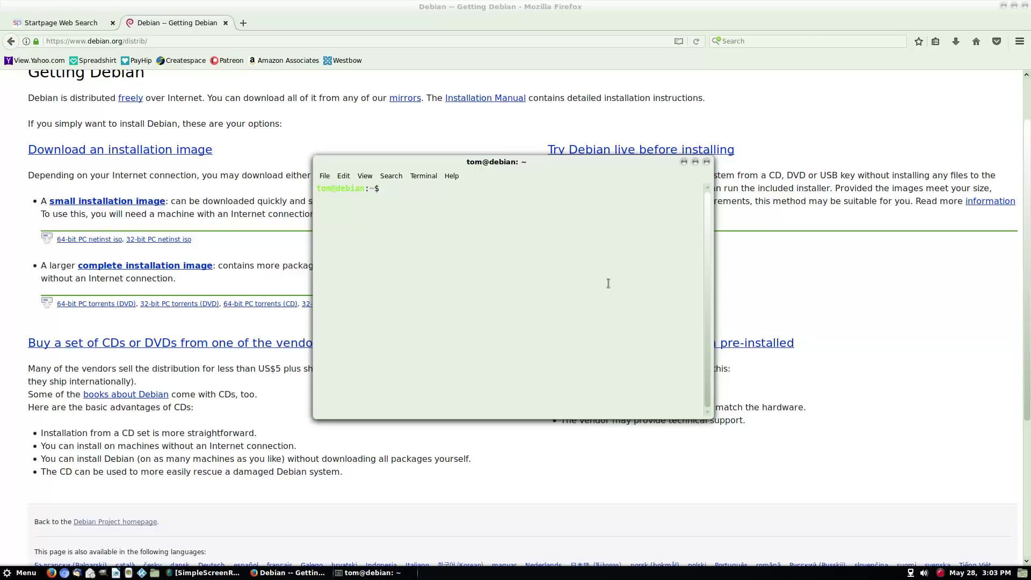
{"action": "type", "text": "exit"}
{"action": "key", "text": "Up"}
{"action": "key", "text": "Up"}
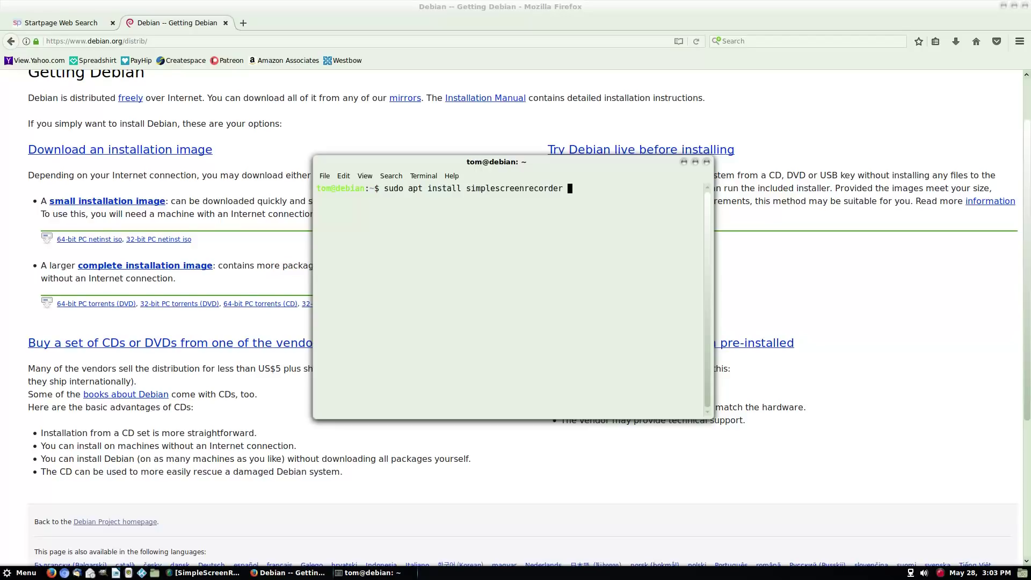
{"action": "key", "text": "Up"}
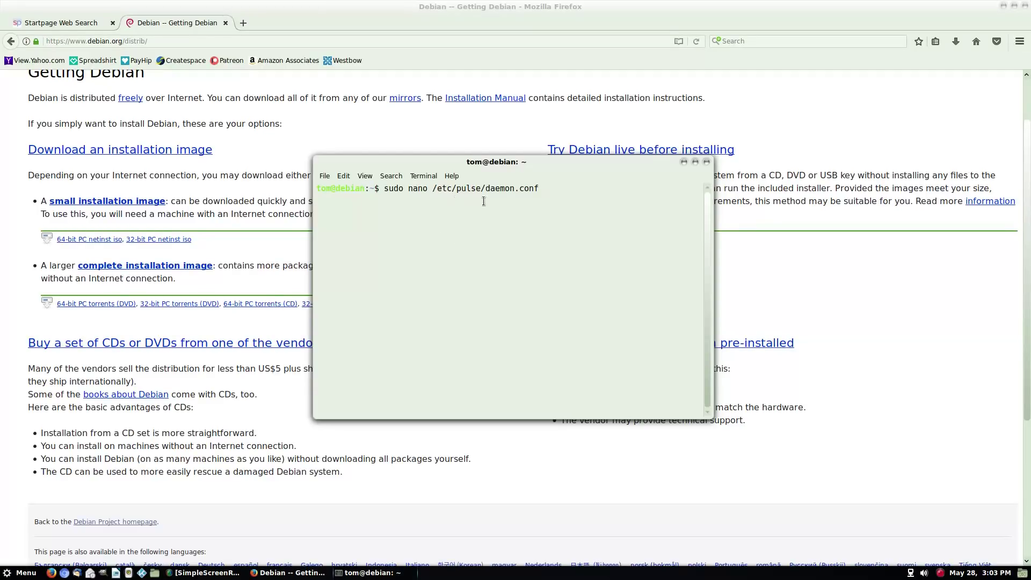
{"action": "key", "text": "Return"}
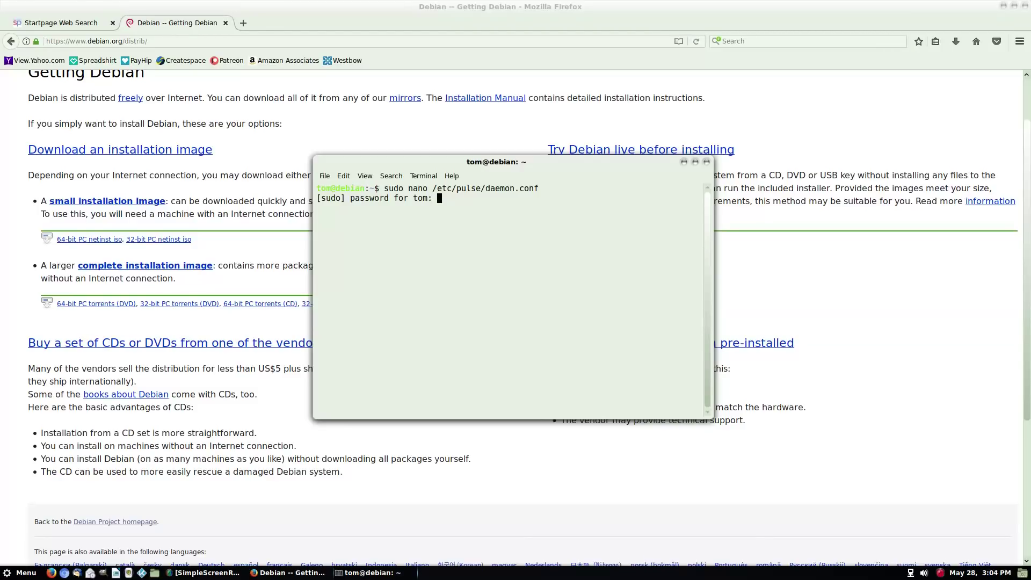
{"action": "key", "text": "Return"}
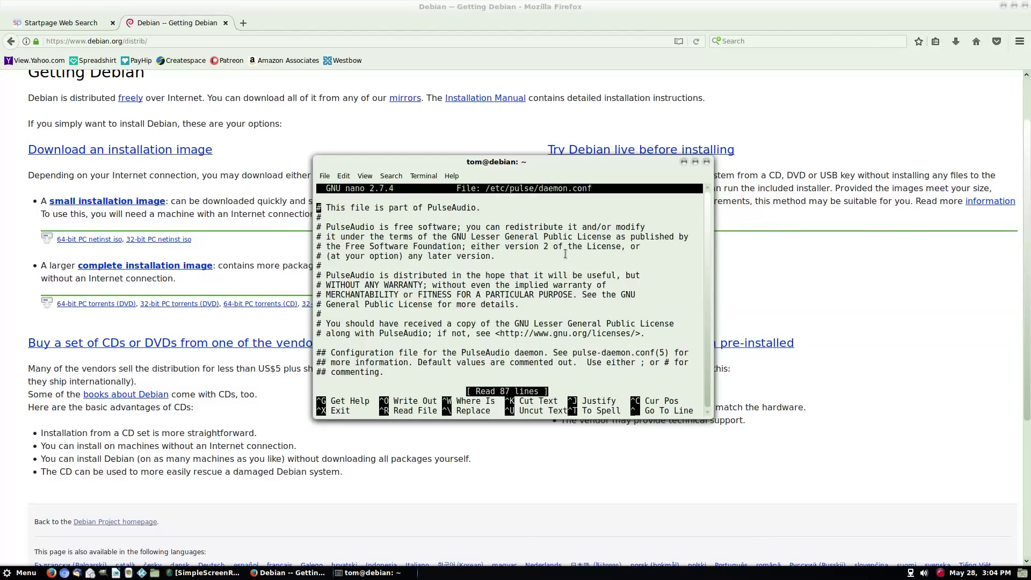
{"action": "scroll", "coordinate": [618, 252], "scroll_direction": "down", "scroll_amount": 10}
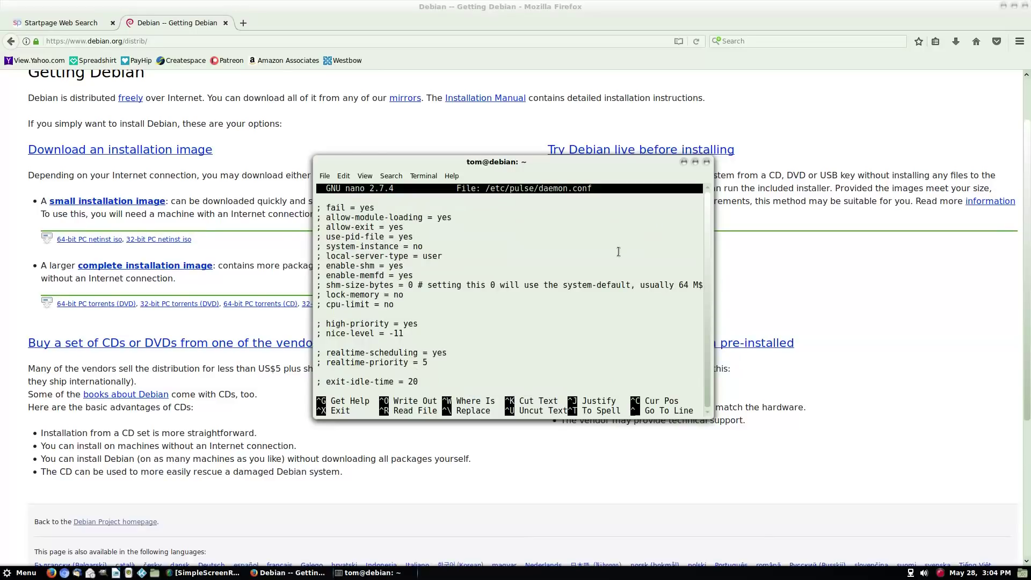
{"action": "key", "text": "F11"}
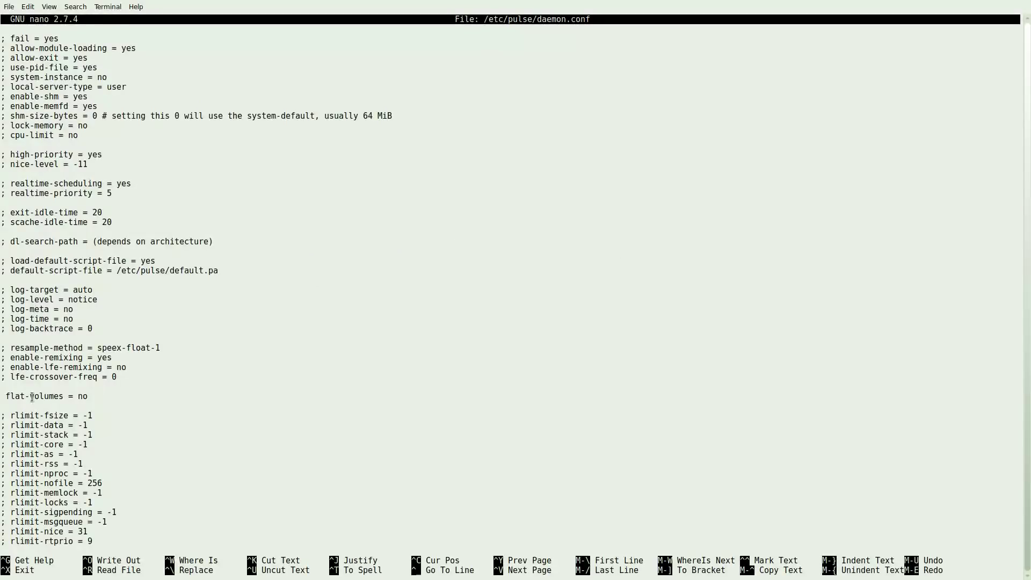
Uncomment the flat-volumes line in daemon.conf, keeping its value as no.
{"action": "left_click_drag", "start_coordinate": [4, 397], "coordinate": [84, 400]}
{"action": "left_click", "coordinate": [15, 396]}
{"action": "key", "text": "Down"}
{"action": "key", "text": "Down"}
{"action": "key", "text": "Down"}
{"action": "key", "text": "Down"}
{"action": "key", "text": "Down"}
{"action": "key", "text": "Down"}
{"action": "key", "text": "Down"}
{"action": "key", "text": "Down"}
{"action": "key", "text": "Down"}
{"action": "key", "text": "Down"}
{"action": "key", "text": "Down"}
{"action": "key", "text": "Down"}
{"action": "key", "text": "Down"}
{"action": "key", "text": "Down"}
{"action": "key", "text": "Down"}
{"action": "key", "text": "Down"}
{"action": "key", "text": "Down"}
{"action": "key", "text": "Down"}
{"action": "key", "text": "Down"}
{"action": "key", "text": "Down"}
{"action": "key", "text": "Up"}
{"action": "type", "text": ";"}
{"action": "key", "text": "Right"}
{"action": "key", "text": "Right"}
{"action": "key", "text": "Right"}
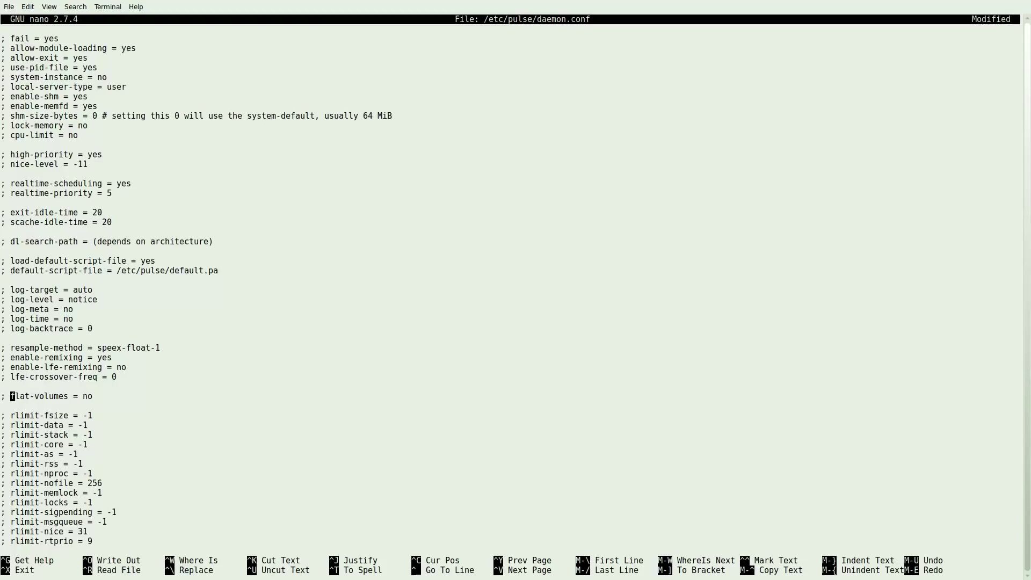
{"action": "key", "text": "BackSpace"}
{"action": "key", "text": "BackSpace"}
{"action": "type", "text": "yes"}
{"action": "key", "text": "BackSpace"}
{"action": "key", "text": "BackSpace"}
{"action": "key", "text": "BackSpace"}
{"action": "type", "text": "no"}
{"action": "key", "text": "Left"}
{"action": "key", "text": "Left"}
{"action": "key", "text": "Left"}
{"action": "key", "text": "Left"}
{"action": "key", "text": "Left"}
{"action": "key", "text": "Left"}
{"action": "key", "text": "Left"}
{"action": "key", "text": "Left"}
{"action": "key", "text": "Left"}
{"action": "key", "text": "Left"}
{"action": "key", "text": "Left"}
{"action": "key", "text": "Left"}
{"action": "key", "text": "Left"}
{"action": "key", "text": "Left"}
{"action": "key", "text": "Left"}
{"action": "key", "text": "Left"}
{"action": "key", "text": "Left"}
{"action": "key", "text": "Left"}
{"action": "key", "text": "BackSpace"}
Save daemon.conf under its existing name and exit nano.
{"action": "key", "text": "ctrl+x"}
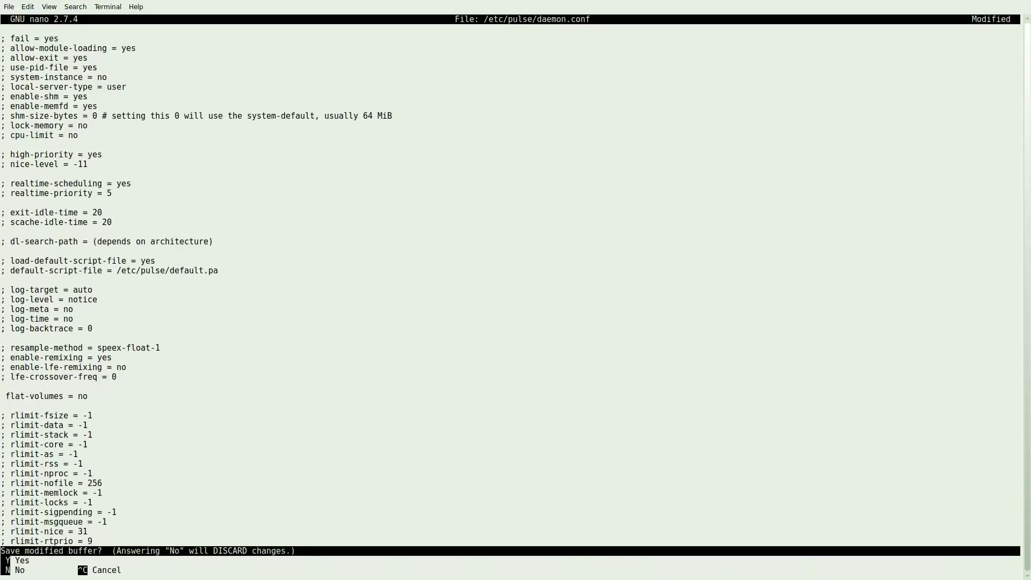
{"action": "key", "text": "y"}
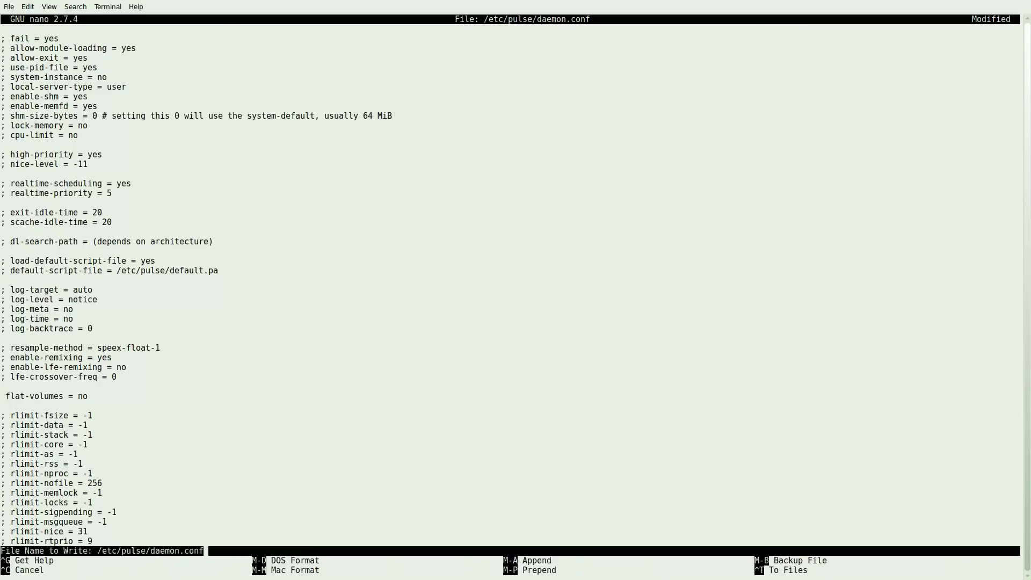
{"action": "key", "text": "Return"}
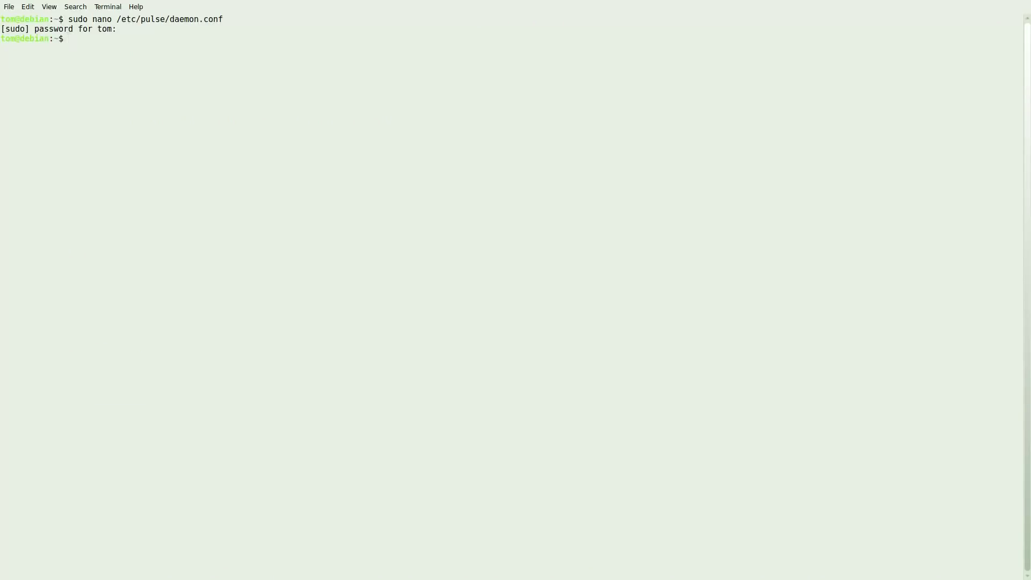
Leave full screen, close the terminal with exit, then restore the maximized browser window.
{"action": "key", "text": "F11"}
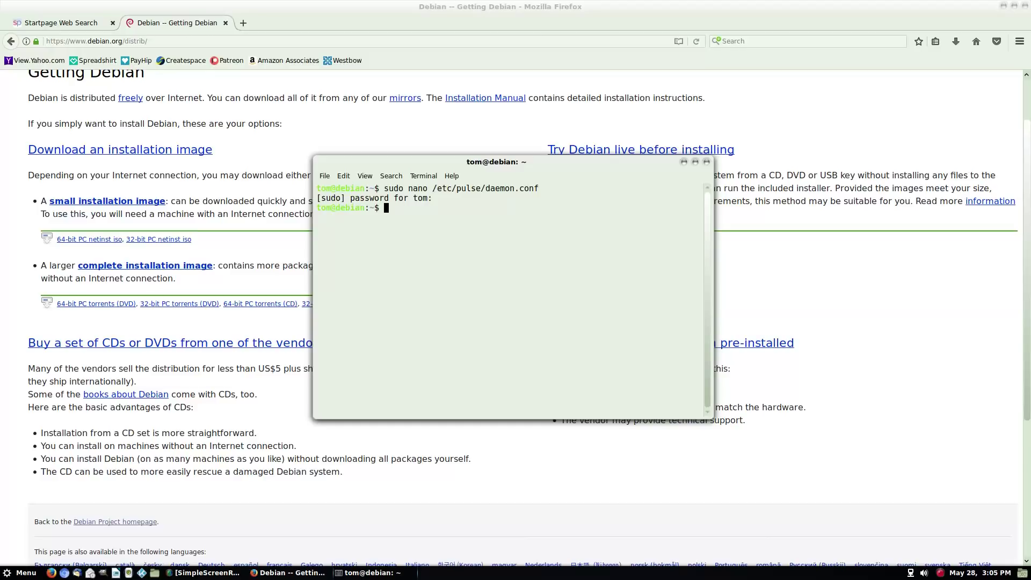
{"action": "type", "text": "exit"}
{"action": "key", "text": "Return"}
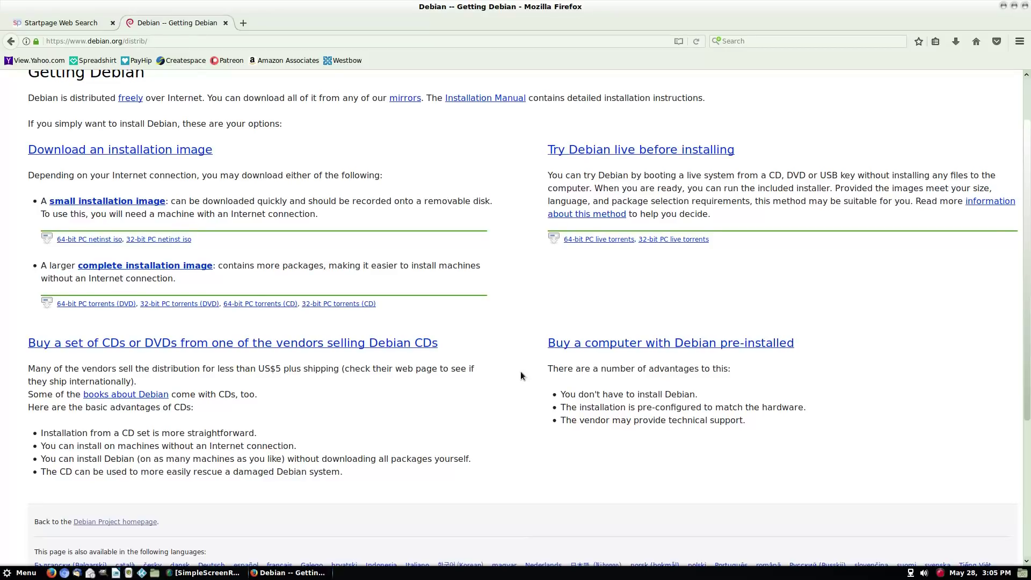
{"action": "left_click", "coordinate": [1013, 6]}
Minimize Firefox to reveal the desktop and open the Cinnamon applications menu.
{"action": "left_click", "coordinate": [965, 38]}
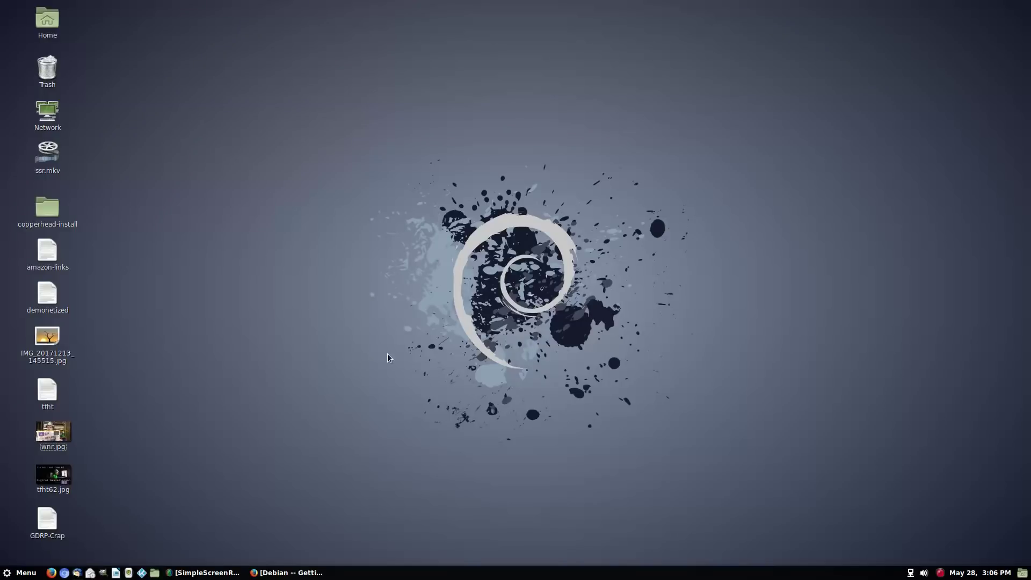
{"action": "left_click", "coordinate": [22, 572]}
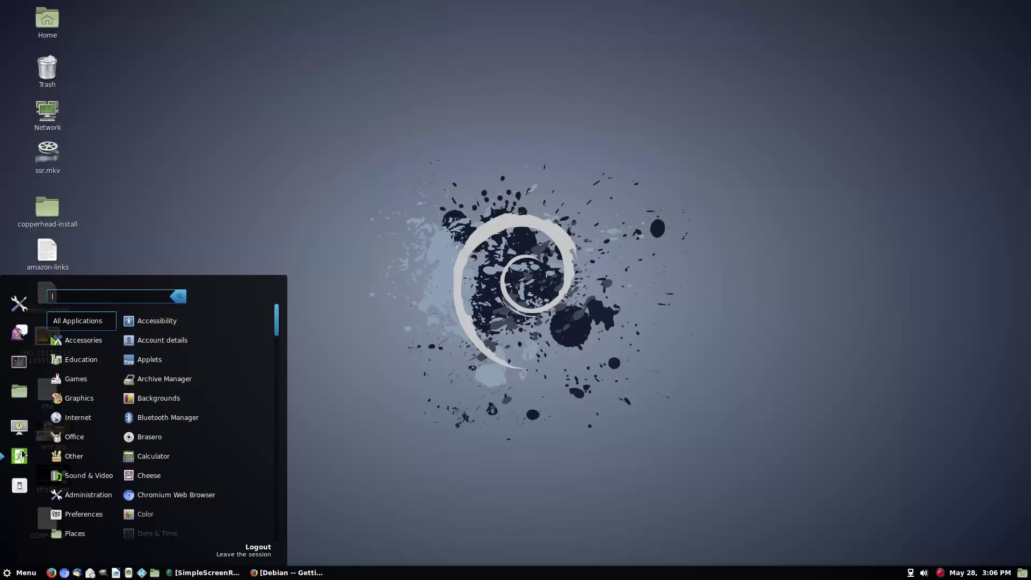
Search the menu for 'syln', launch Synaptic with the admin password, and show the Email section.
{"action": "type", "text": "sy"}
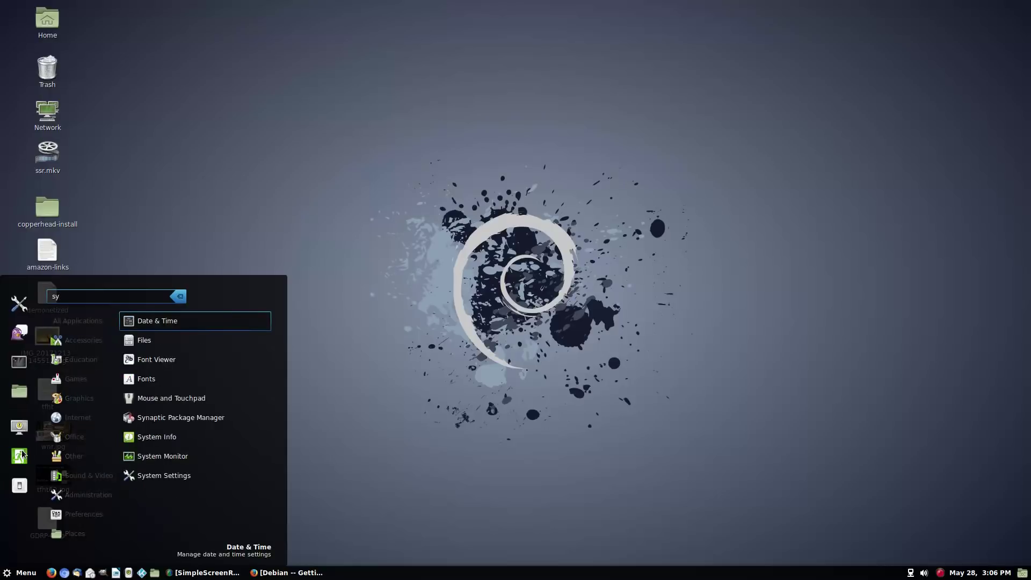
{"action": "type", "text": "ln"}
{"action": "left_click", "coordinate": [219, 356]}
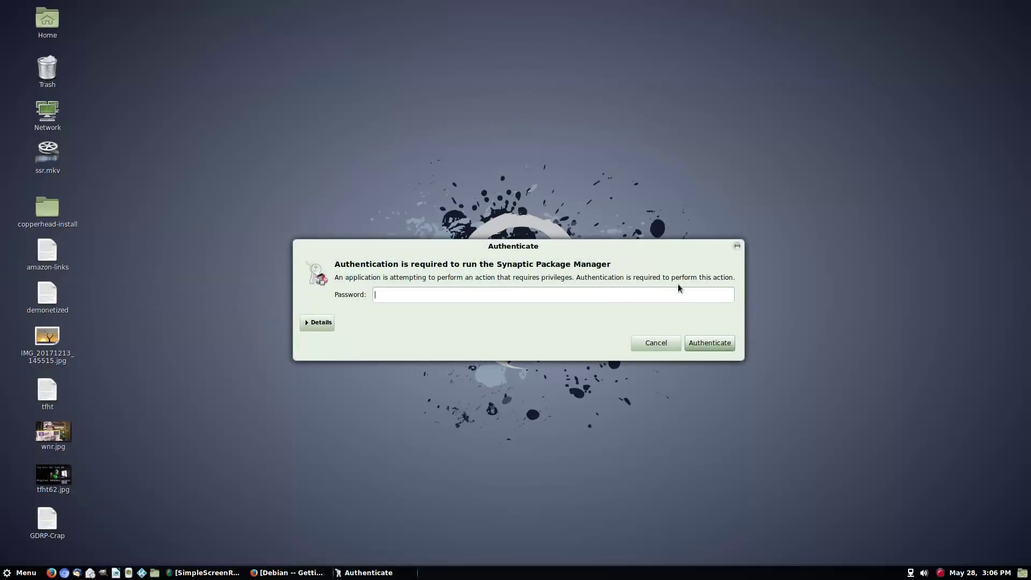
{"action": "type", "text": "*********"}
{"action": "key", "text": "Return"}
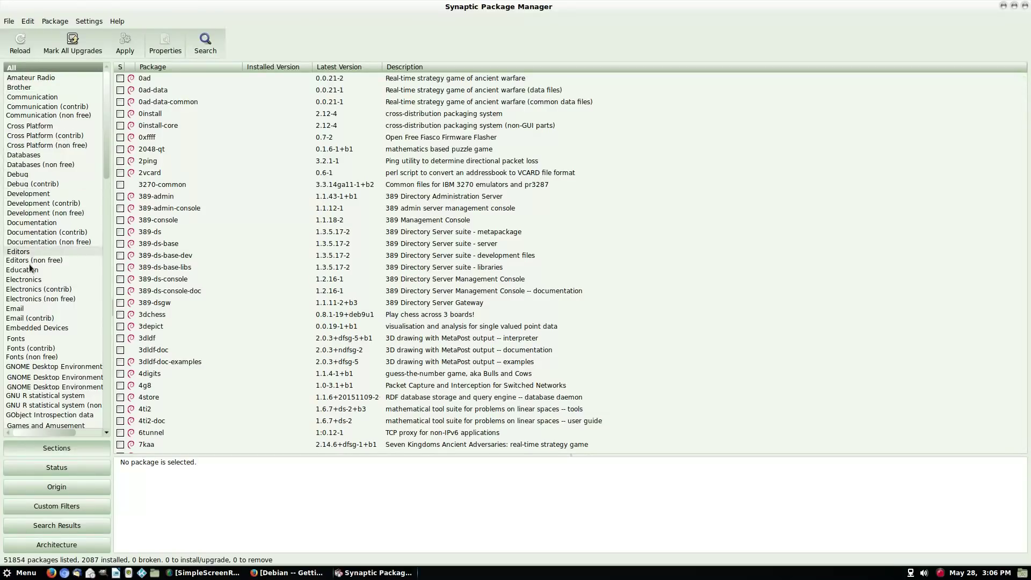
{"action": "left_click", "coordinate": [32, 309]}
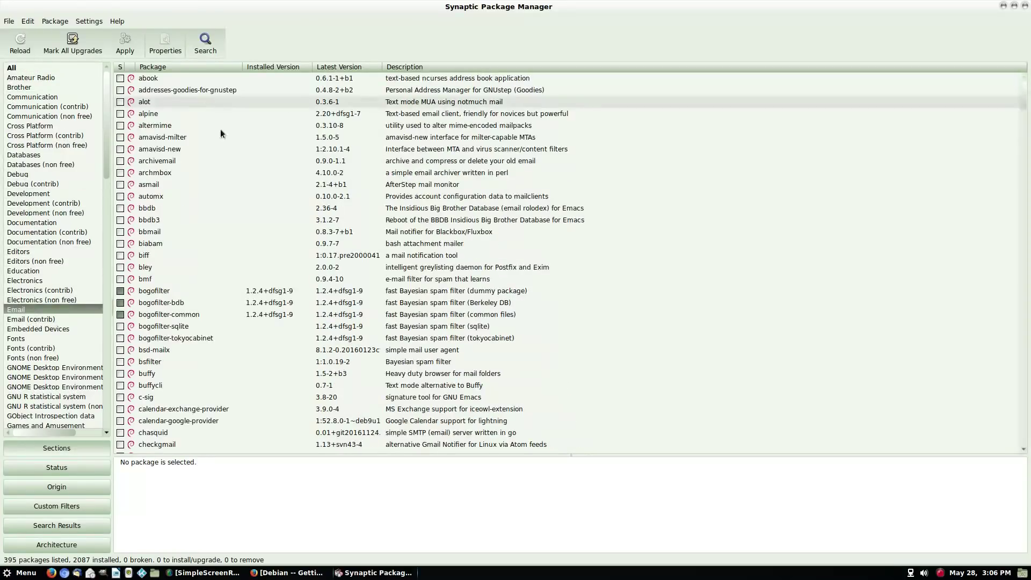
Browse Synaptic's Sections list and show the Games and Amusement packages (1095 listed).
{"action": "scroll", "coordinate": [230, 181], "scroll_direction": "down", "scroll_amount": 10}
{"action": "scroll", "coordinate": [203, 192], "scroll_direction": "down", "scroll_amount": 15}
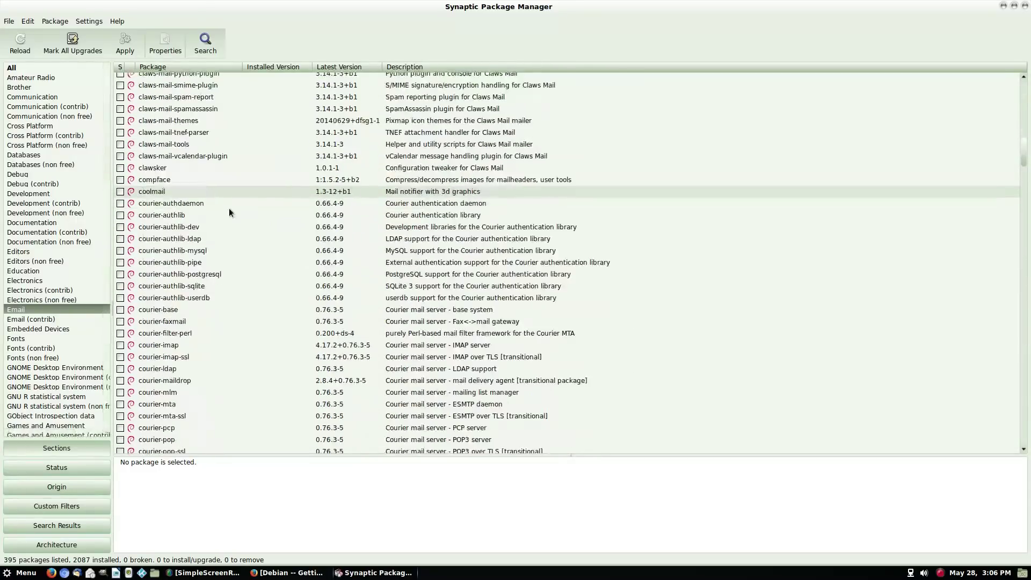
{"action": "scroll", "coordinate": [263, 255], "scroll_direction": "up", "scroll_amount": 15}
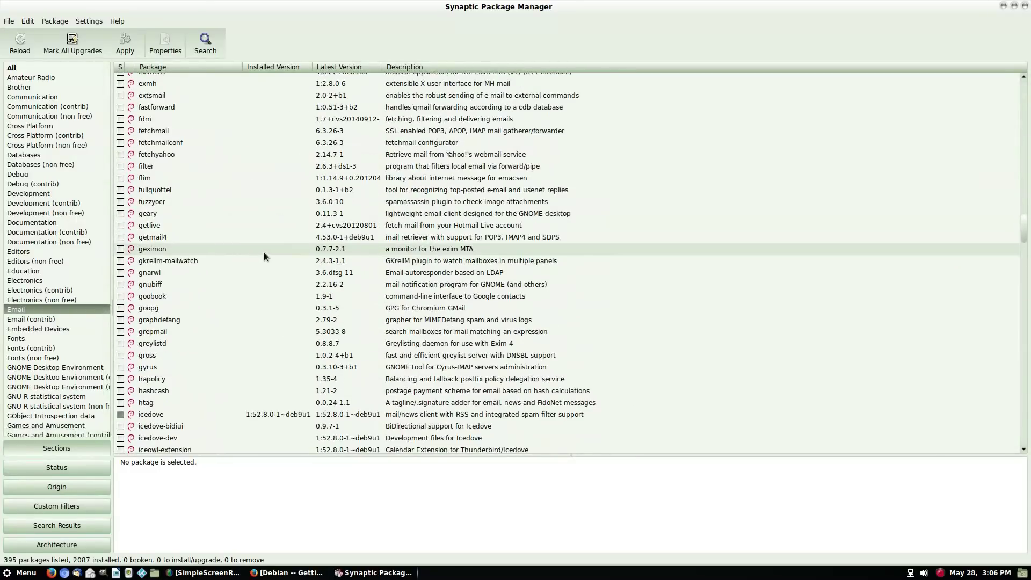
{"action": "scroll", "coordinate": [279, 296], "scroll_direction": "down", "scroll_amount": 15}
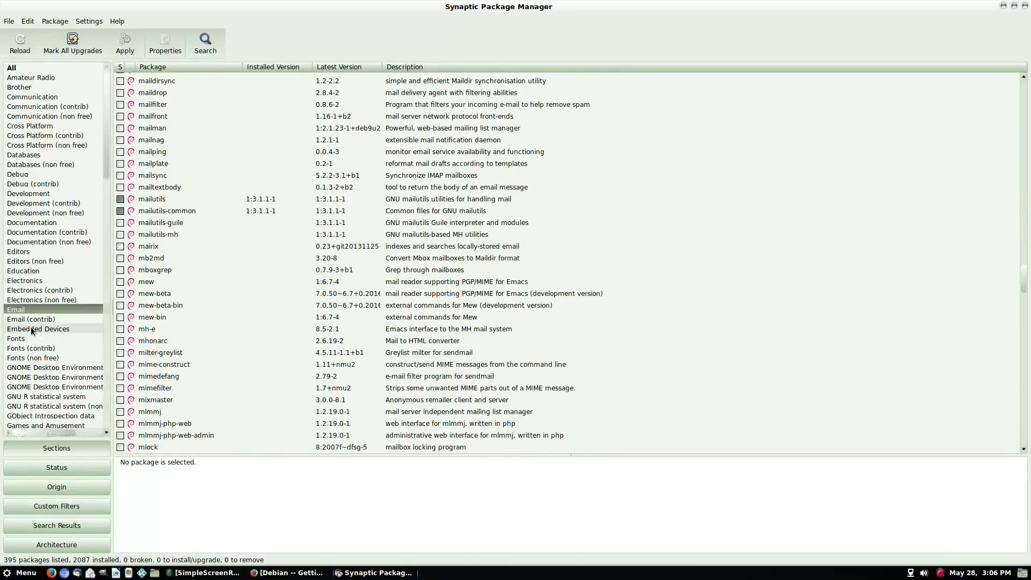
{"action": "scroll", "coordinate": [59, 351], "scroll_direction": "down", "scroll_amount": 9}
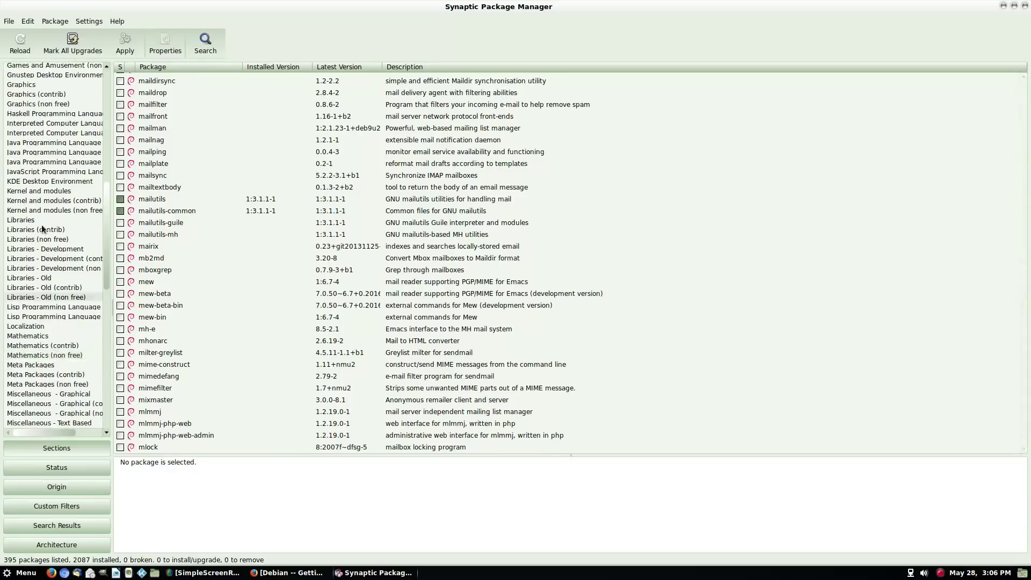
{"action": "scroll", "coordinate": [51, 161], "scroll_direction": "up", "scroll_amount": 2}
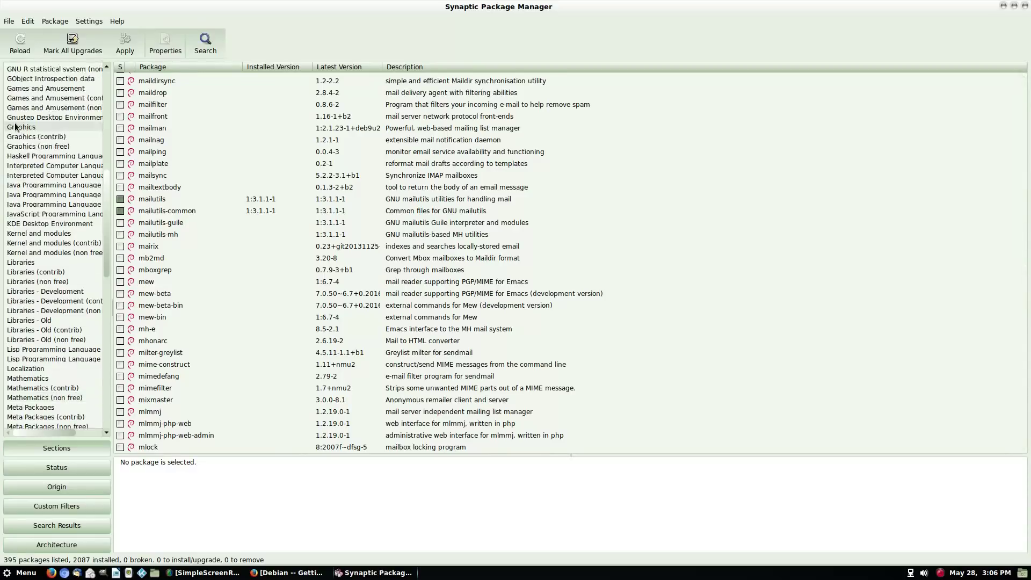
{"action": "left_click", "coordinate": [45, 88]}
{"action": "scroll", "coordinate": [497, 295], "scroll_direction": "down", "scroll_amount": 20}
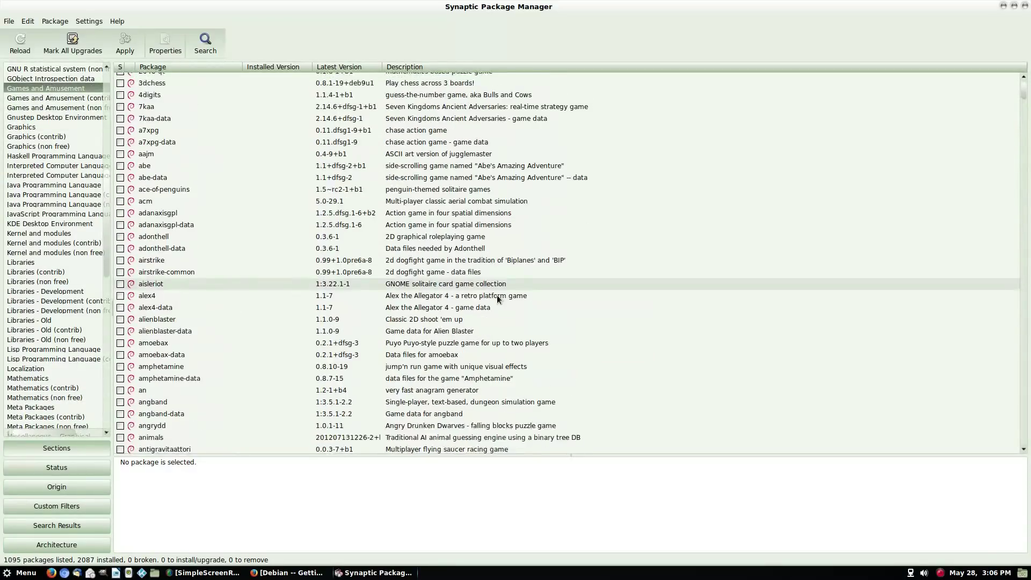
{"action": "scroll", "coordinate": [503, 291], "scroll_direction": "up", "scroll_amount": 20}
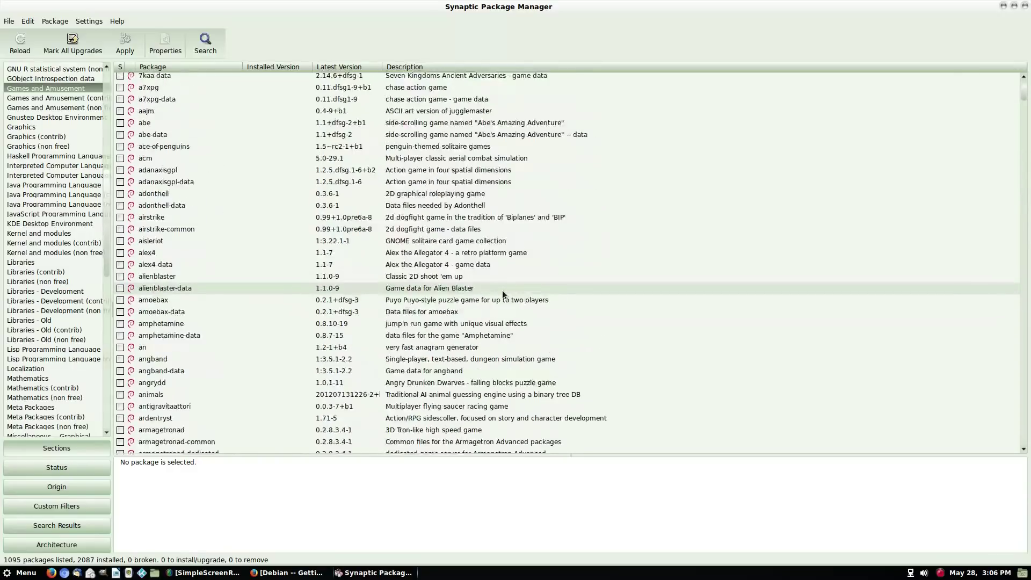
Open and close the Cinnamon applications menu twice.
{"action": "left_click", "coordinate": [19, 571]}
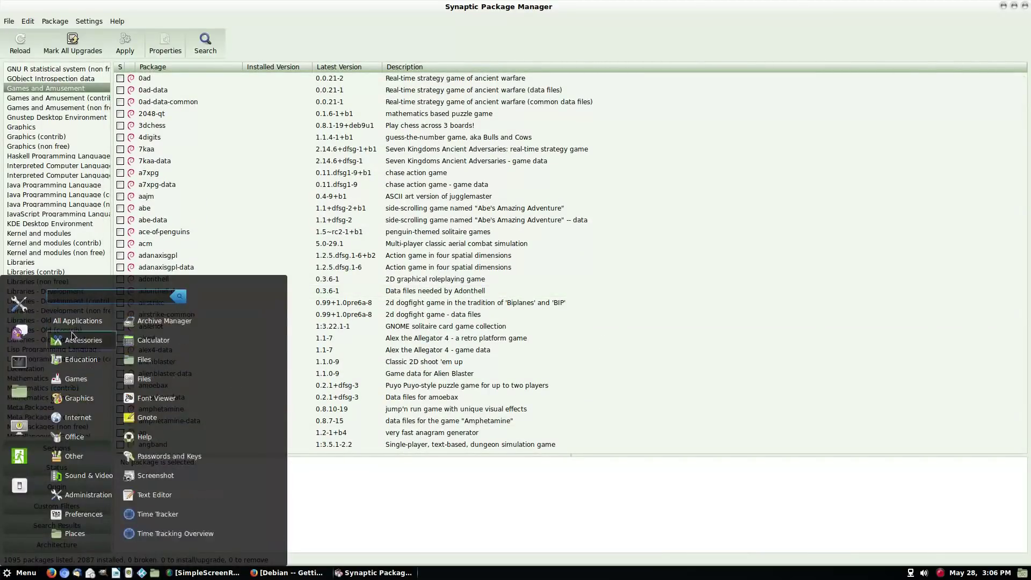
{"action": "mouse_move", "coordinate": [85, 348]}
{"action": "left_click", "coordinate": [730, 33]}
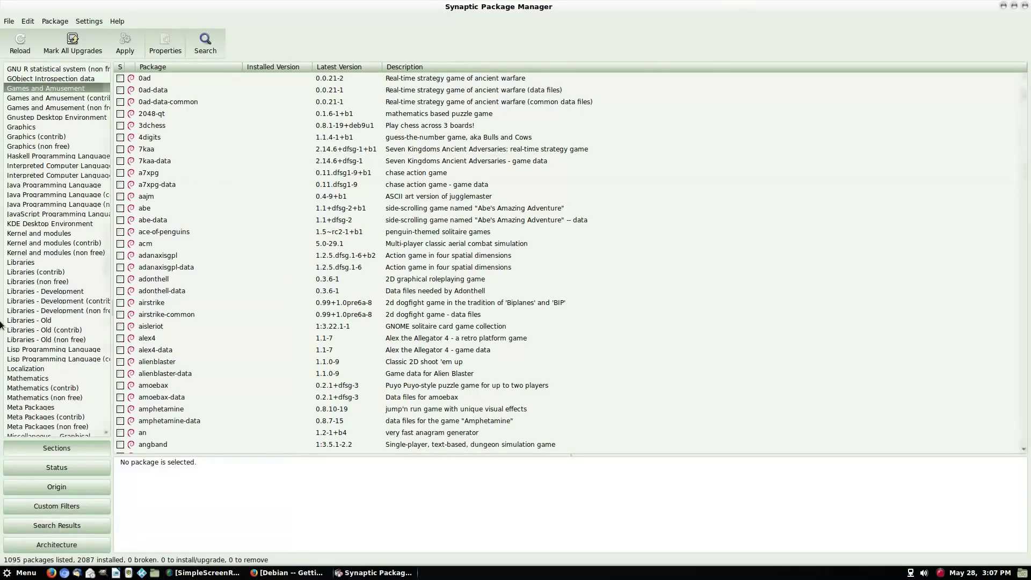
{"action": "scroll", "coordinate": [37, 305], "scroll_direction": "down", "scroll_amount": 5}
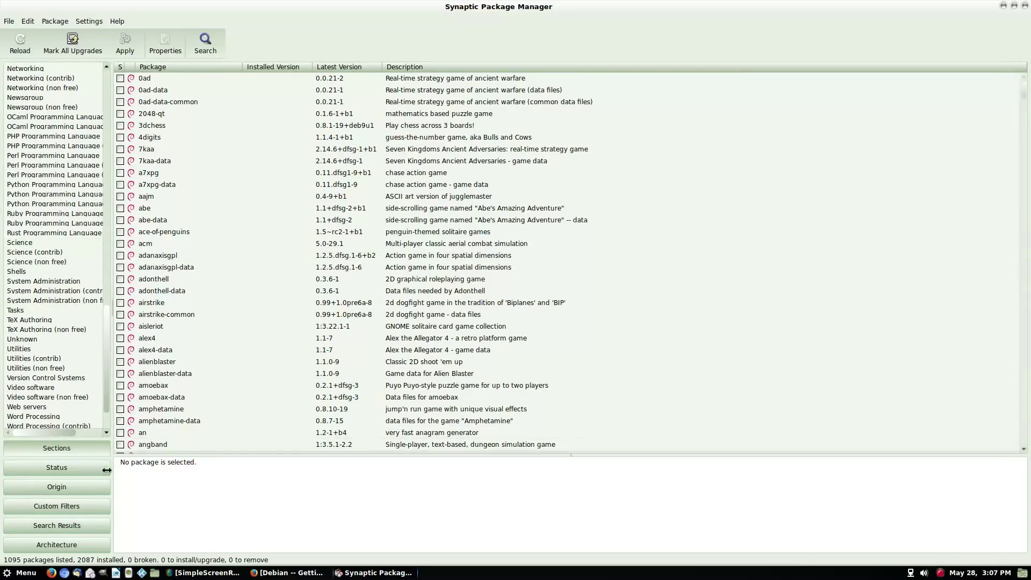
{"action": "left_click", "coordinate": [8, 575]}
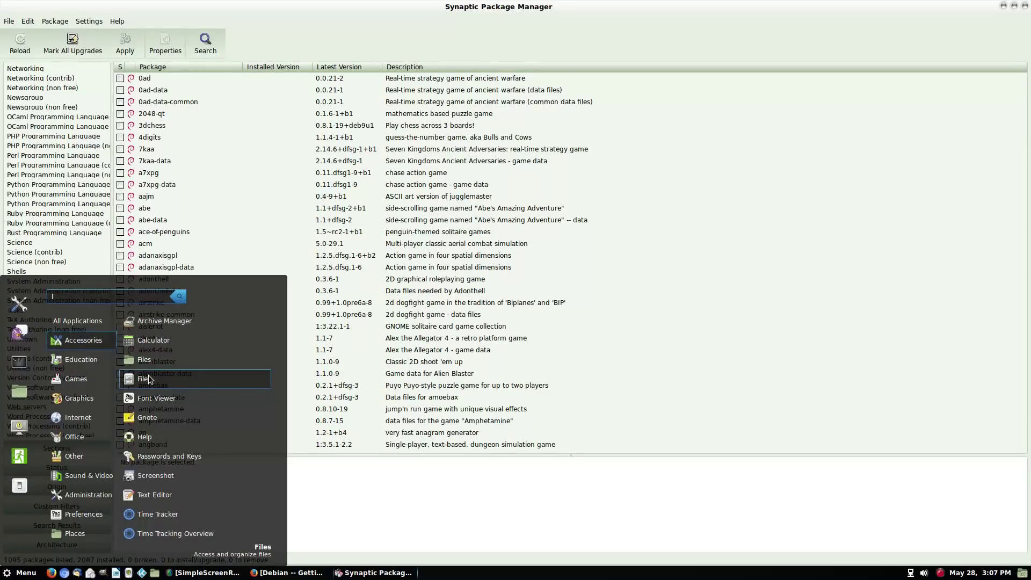
{"action": "left_click", "coordinate": [475, 509]}
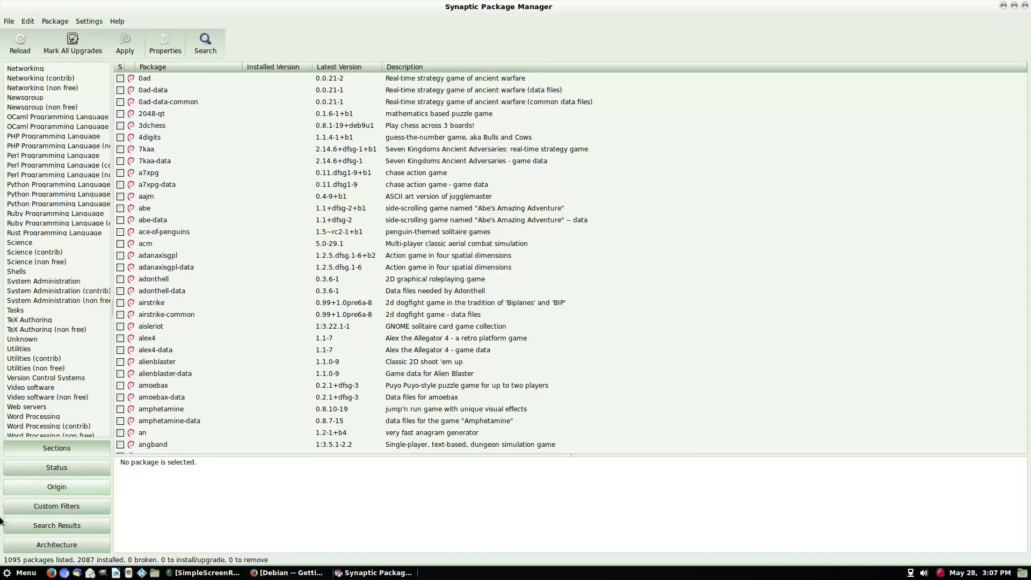
Launch Firefox and search the web for 'skype for linux'.
{"action": "left_click", "coordinate": [51, 573]}
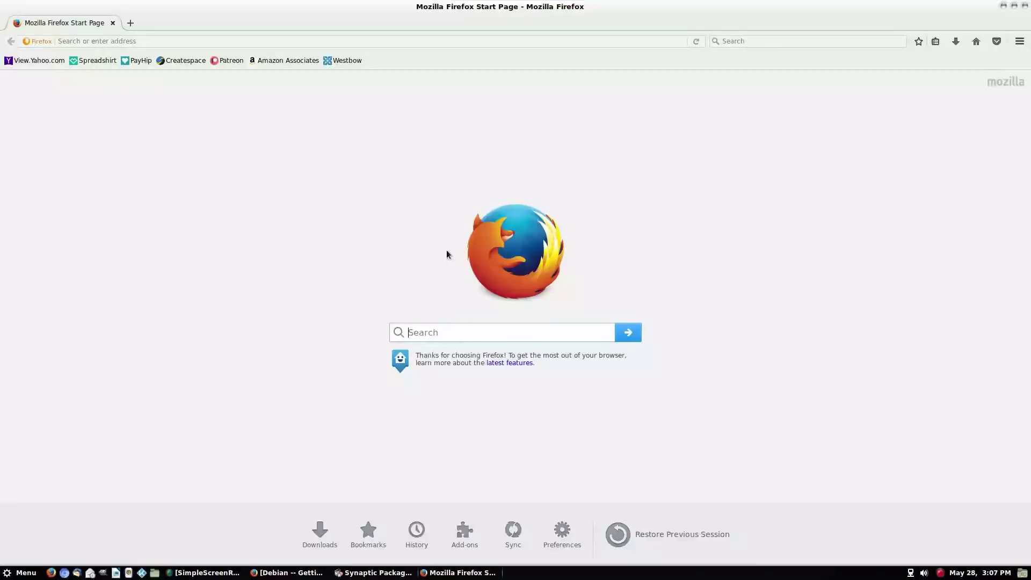
{"action": "left_click", "coordinate": [476, 338]}
{"action": "type", "text": "sk"}
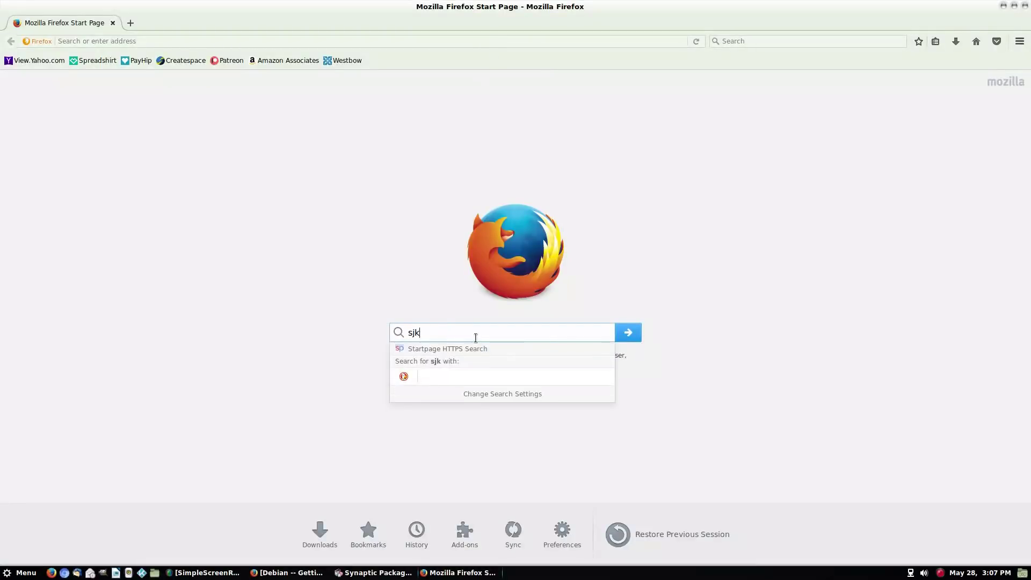
{"action": "key", "text": "BackSpace"}
{"action": "type", "text": "kype"}
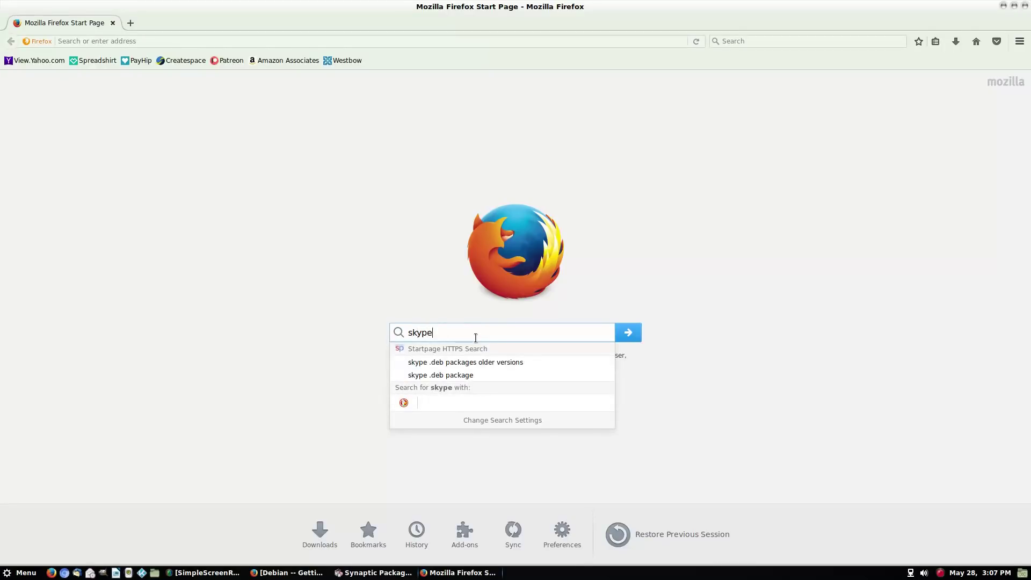
{"action": "type", "text": " for linux"}
{"action": "key", "text": "Return"}
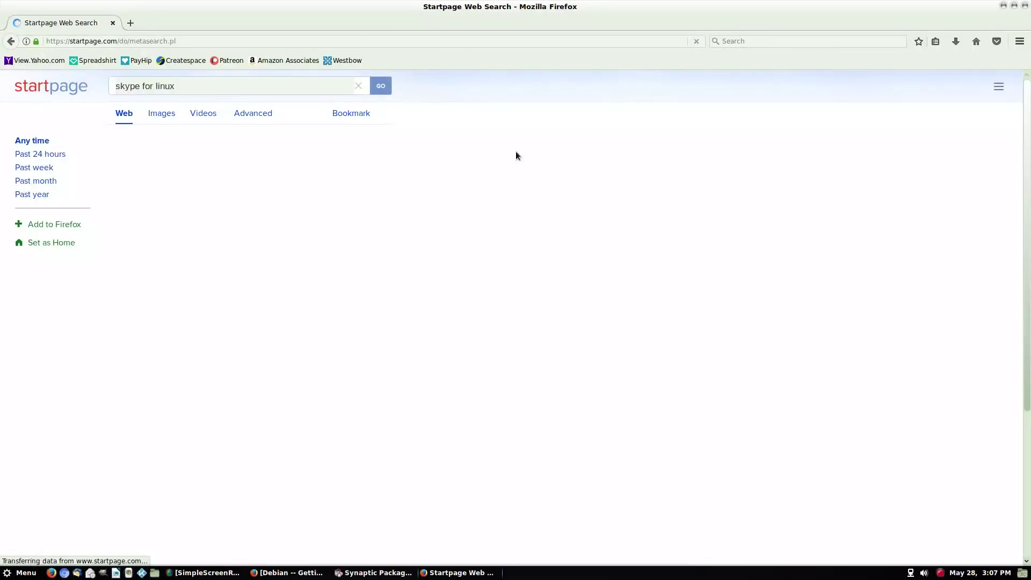
Open the Download Skype result, pick Linux DEB, cancel the skypeforlinux-64.deb download, and close Firefox.
{"action": "left_click", "coordinate": [191, 342]}
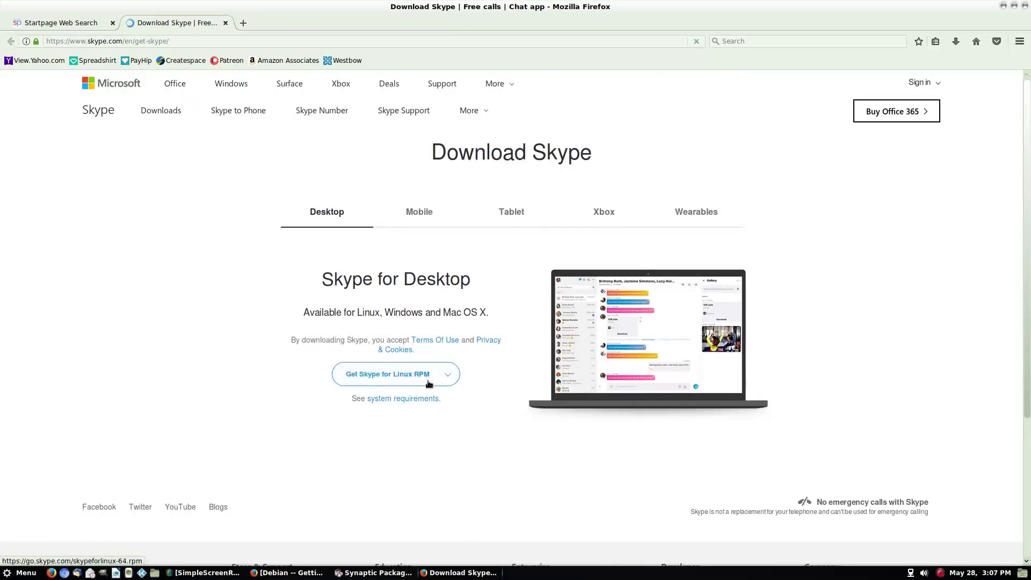
{"action": "left_click", "coordinate": [444, 381]}
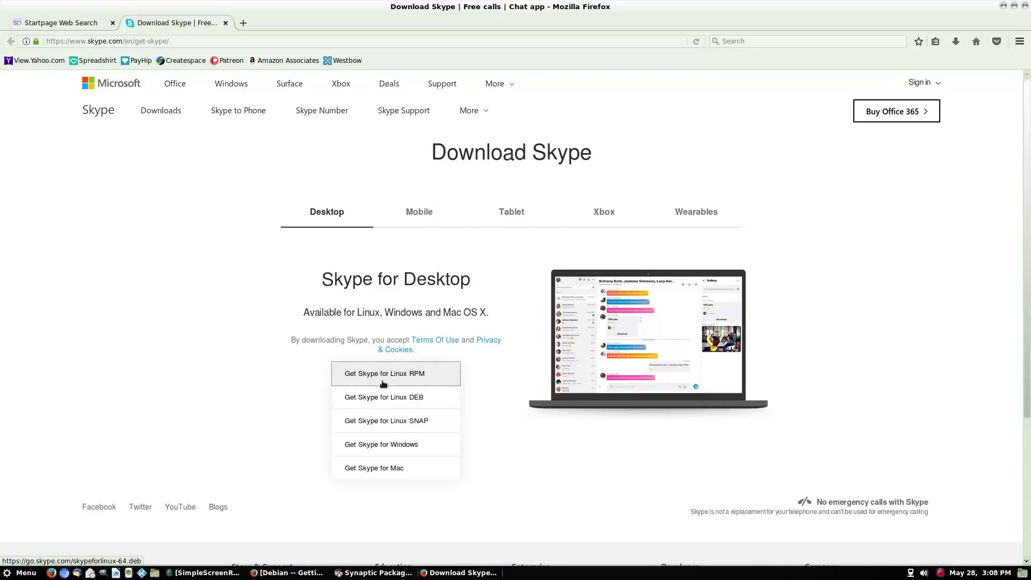
{"action": "left_click", "coordinate": [371, 402]}
{"action": "left_click", "coordinate": [427, 382]}
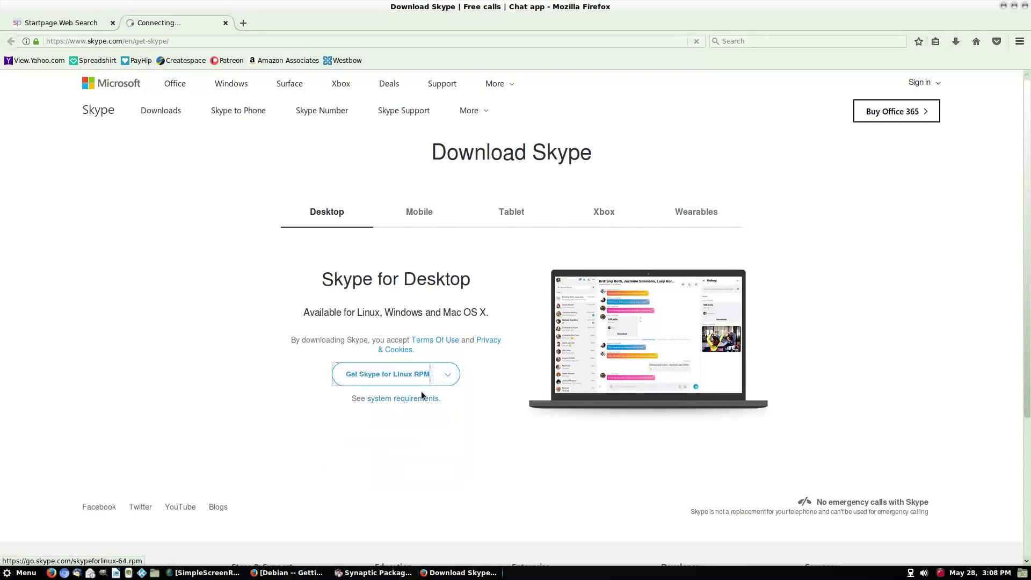
{"action": "left_click", "coordinate": [398, 397]}
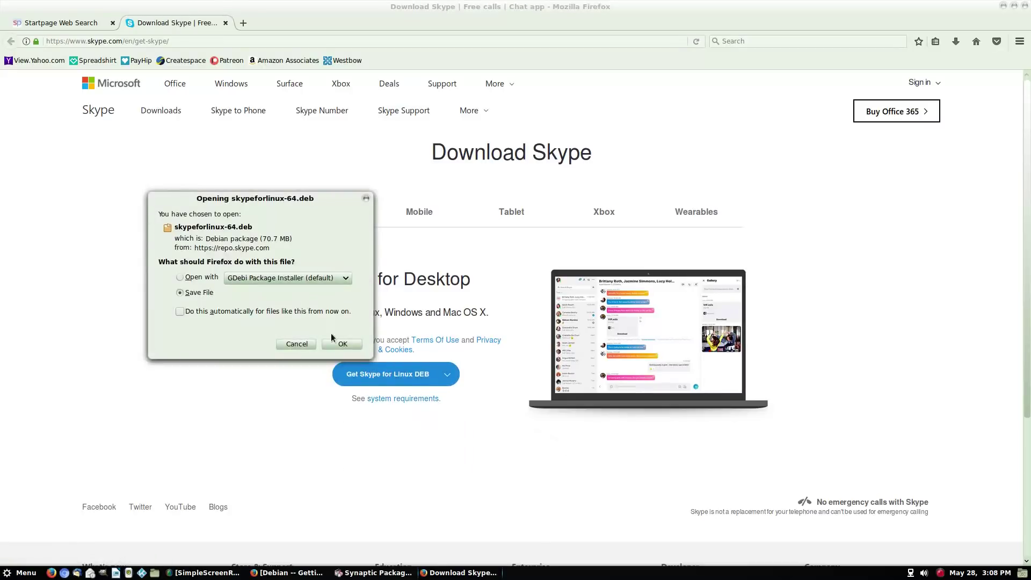
{"action": "left_click", "coordinate": [298, 344]}
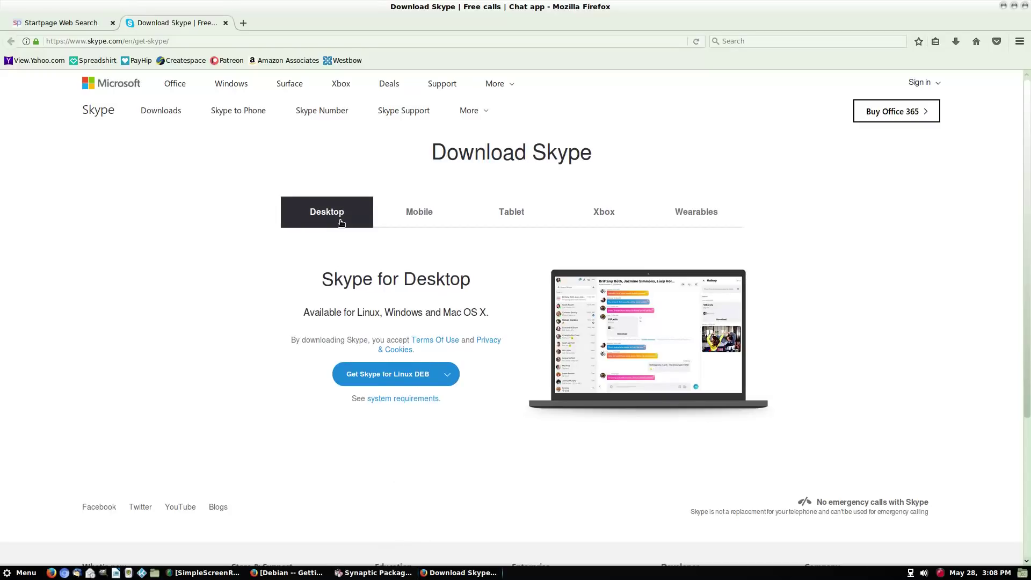
{"action": "left_click", "coordinate": [227, 23]}
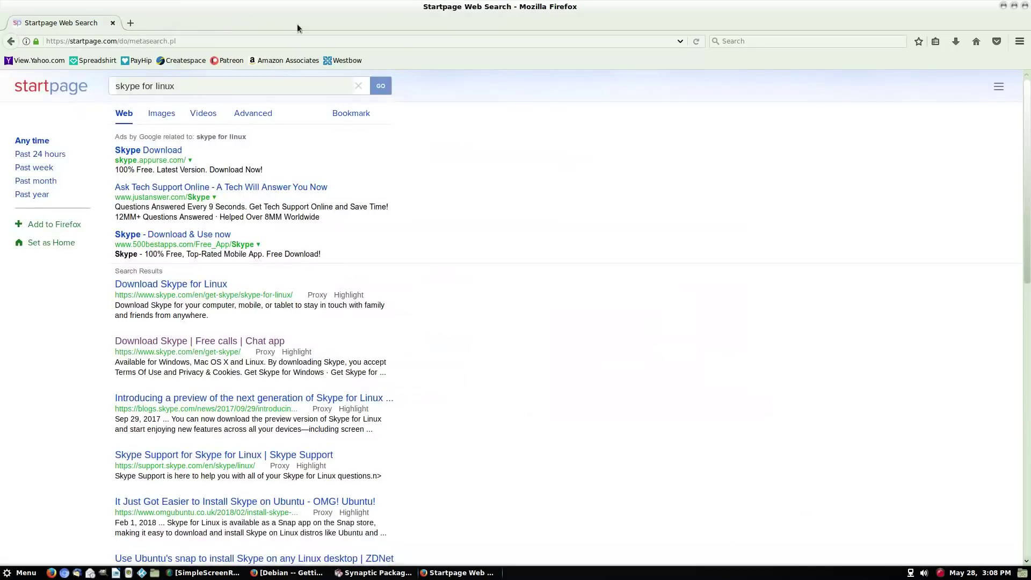
{"action": "left_click", "coordinate": [1024, 6]}
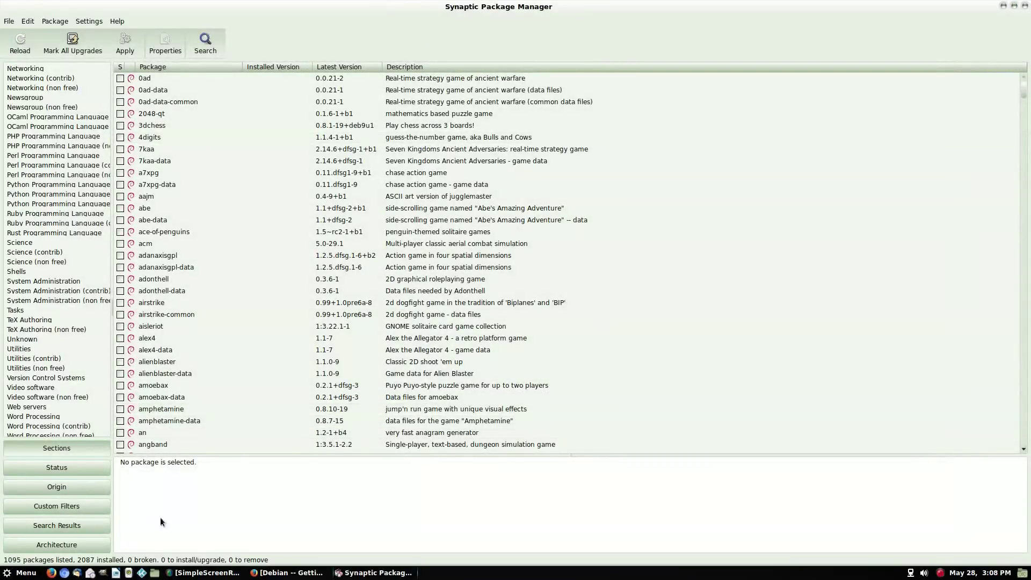
Close Synaptic, launch Time Tracker from the menu and close it, then reopen the menu.
{"action": "left_click", "coordinate": [1024, 6]}
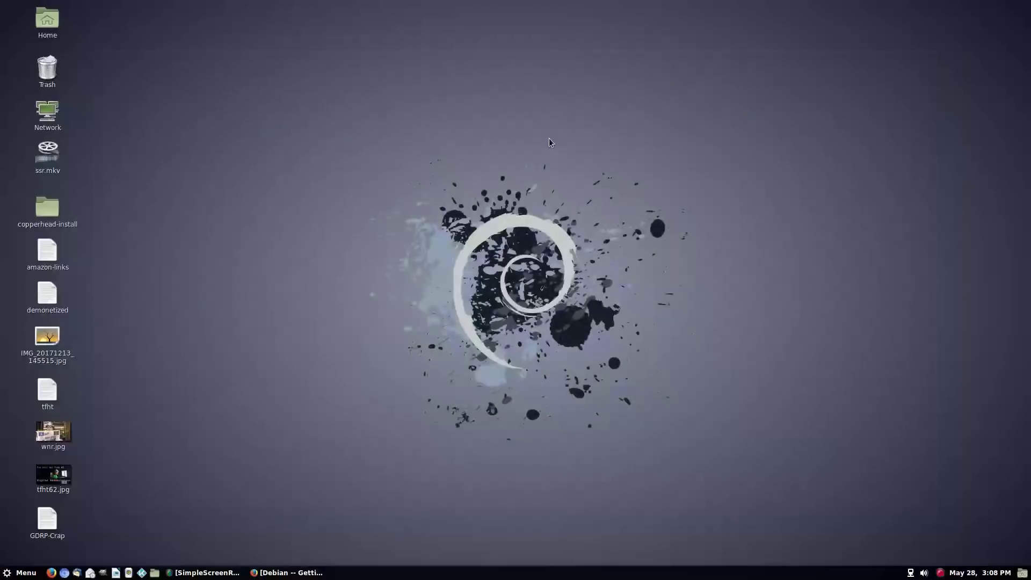
{"action": "left_click", "coordinate": [16, 573]}
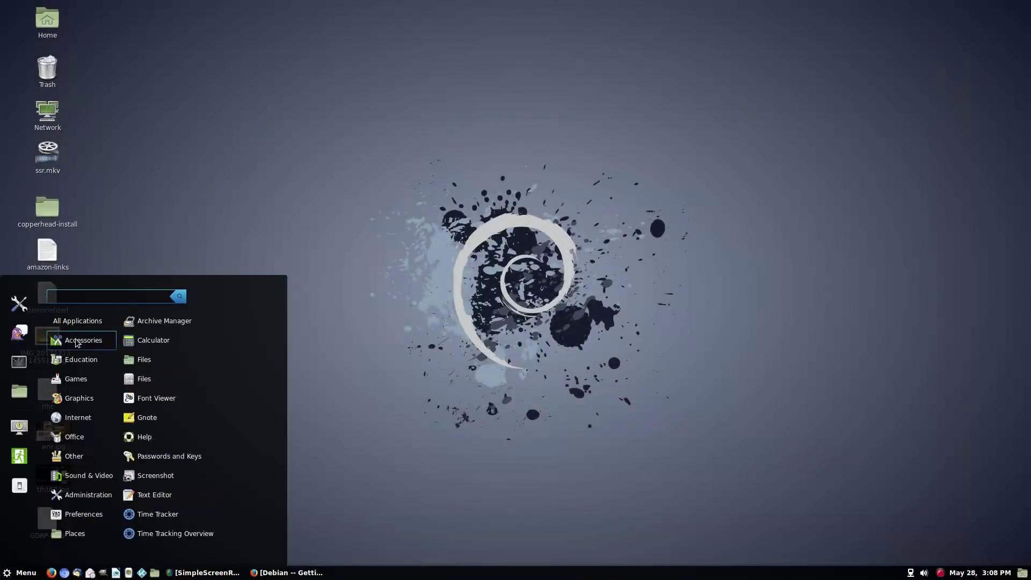
{"action": "left_click", "coordinate": [180, 515]}
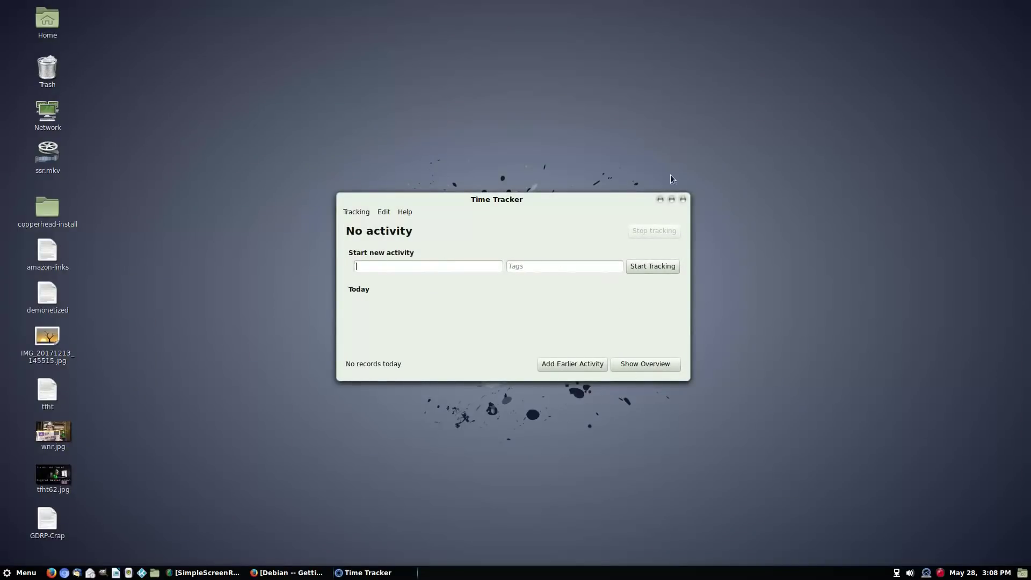
{"action": "left_click", "coordinate": [683, 199]}
{"action": "left_click", "coordinate": [16, 573]}
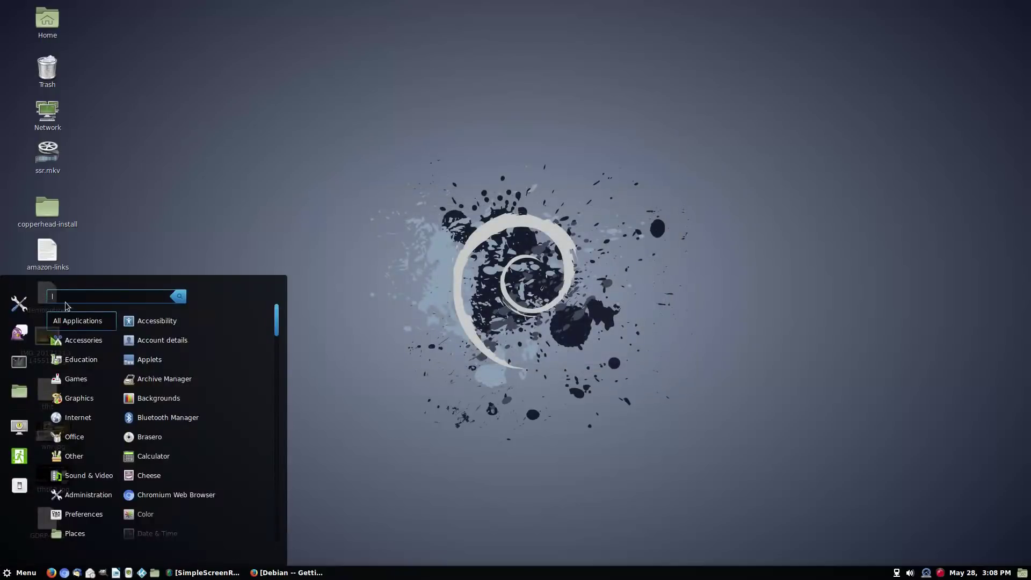
Browse the Office, Other, Sound & Video, Administration and Preferences menu categories, then dismiss the menu.
{"action": "mouse_move", "coordinate": [83, 340]}
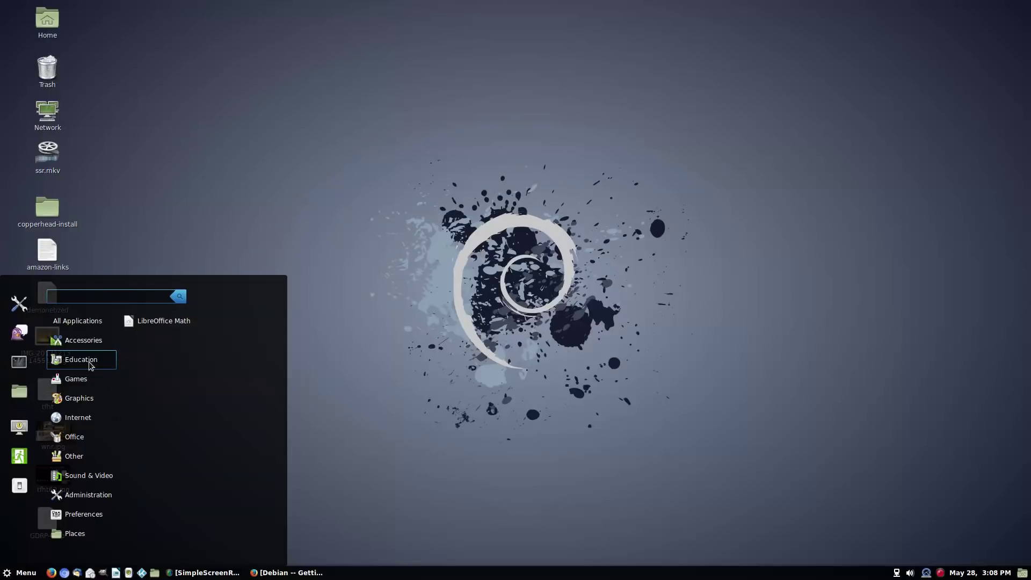
{"action": "mouse_move", "coordinate": [78, 374]}
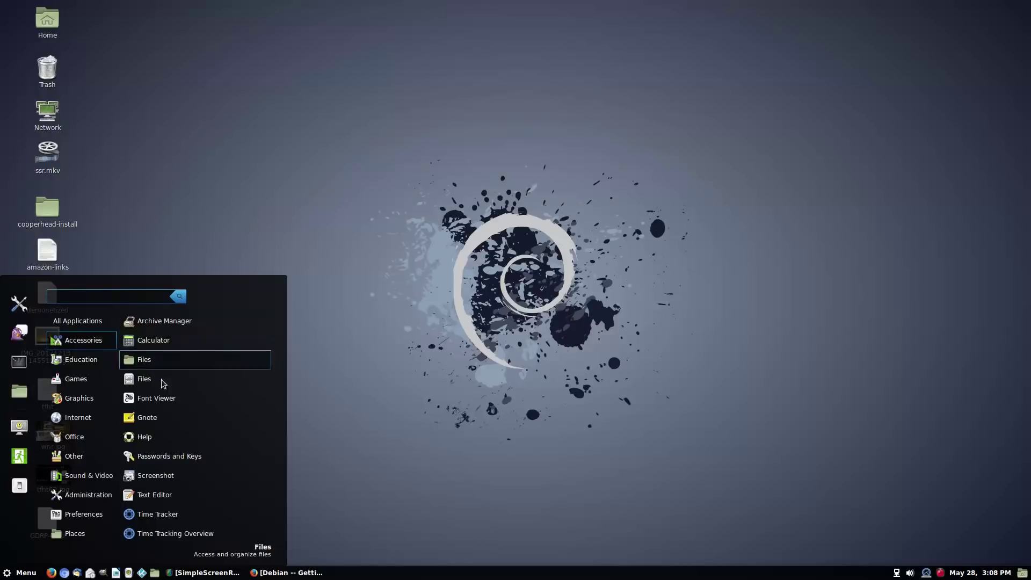
{"action": "mouse_move", "coordinate": [79, 379]}
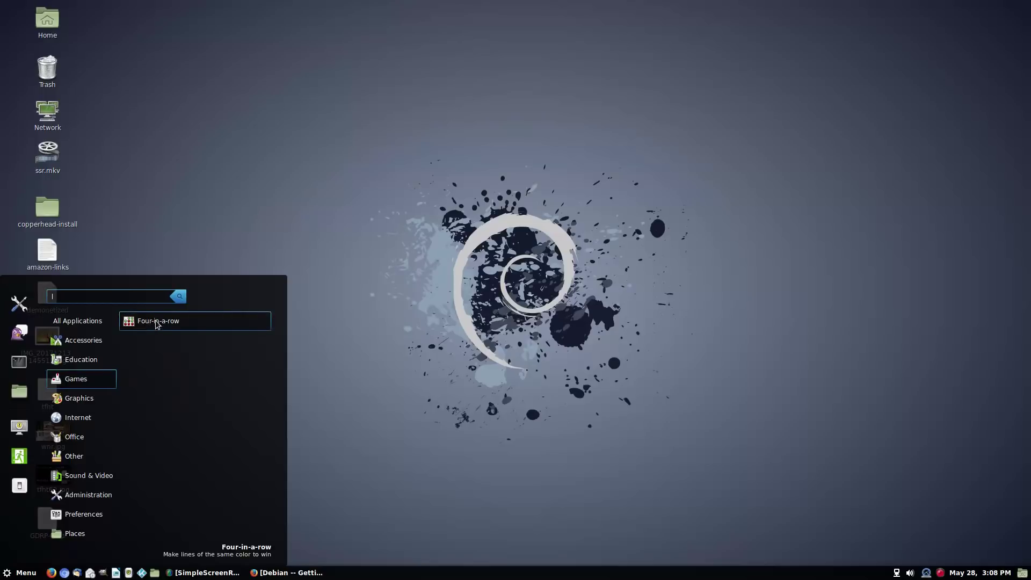
{"action": "mouse_move", "coordinate": [87, 404]}
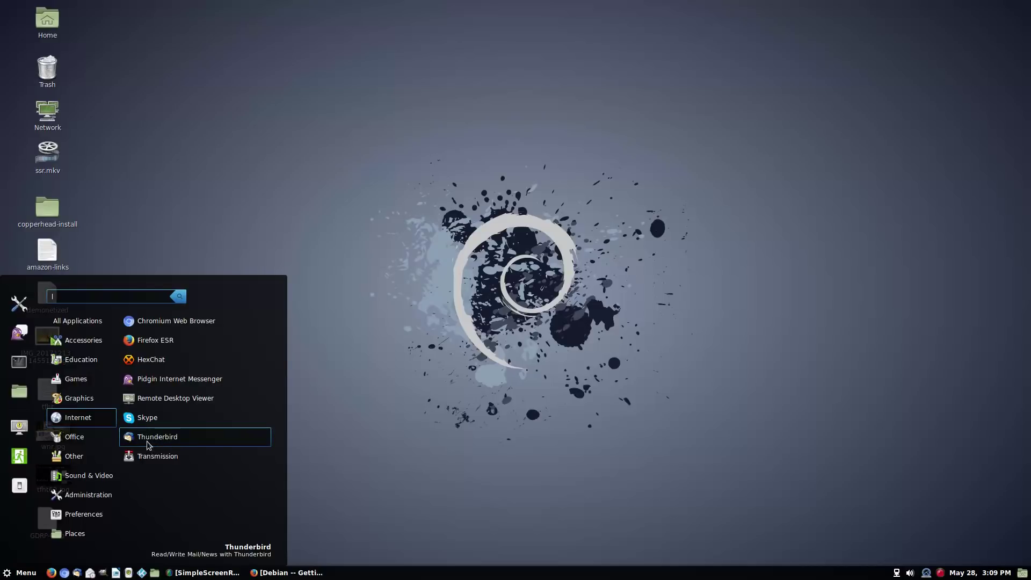
{"action": "mouse_move", "coordinate": [88, 439]}
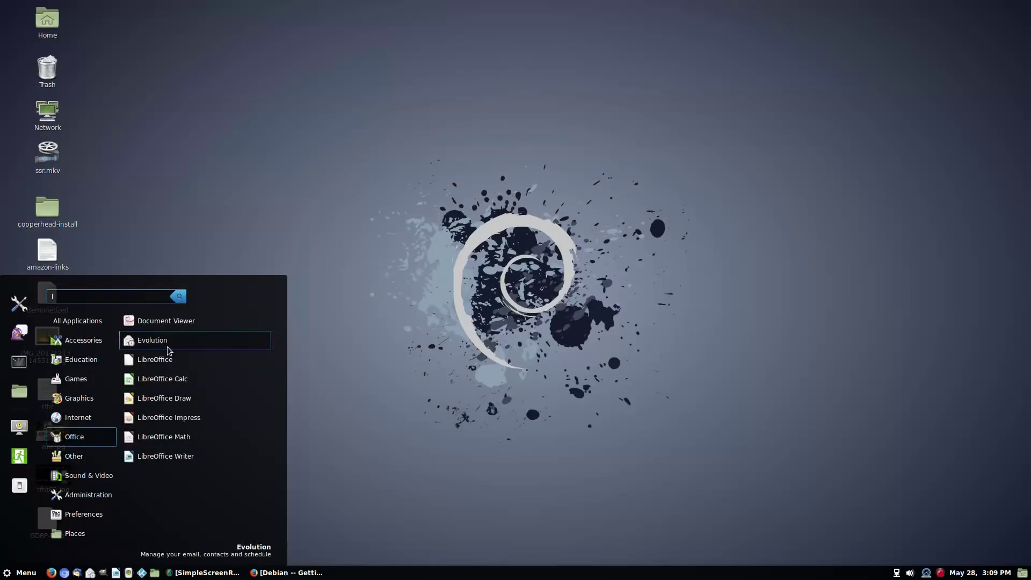
{"action": "mouse_move", "coordinate": [70, 456]}
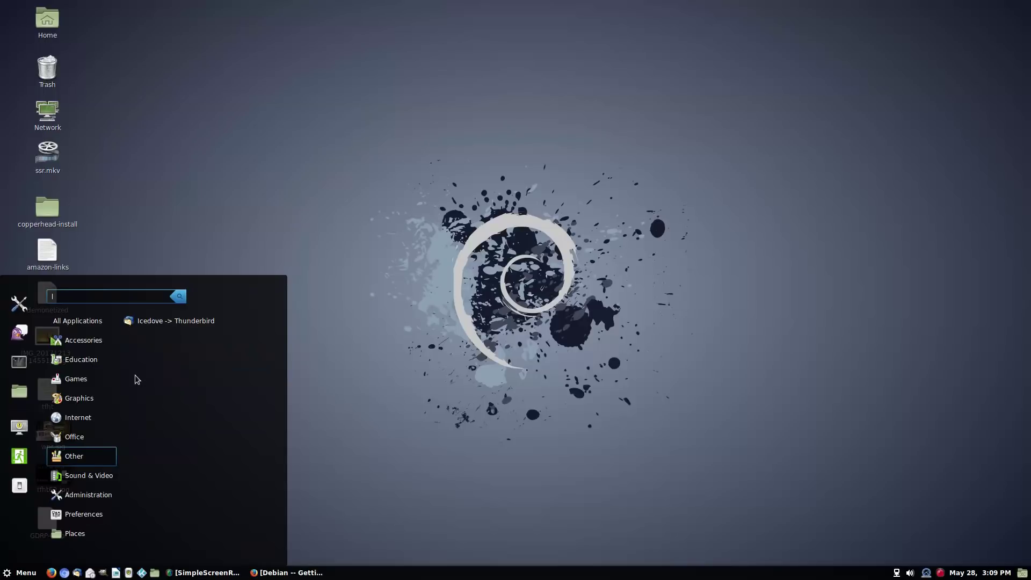
{"action": "mouse_move", "coordinate": [82, 474]}
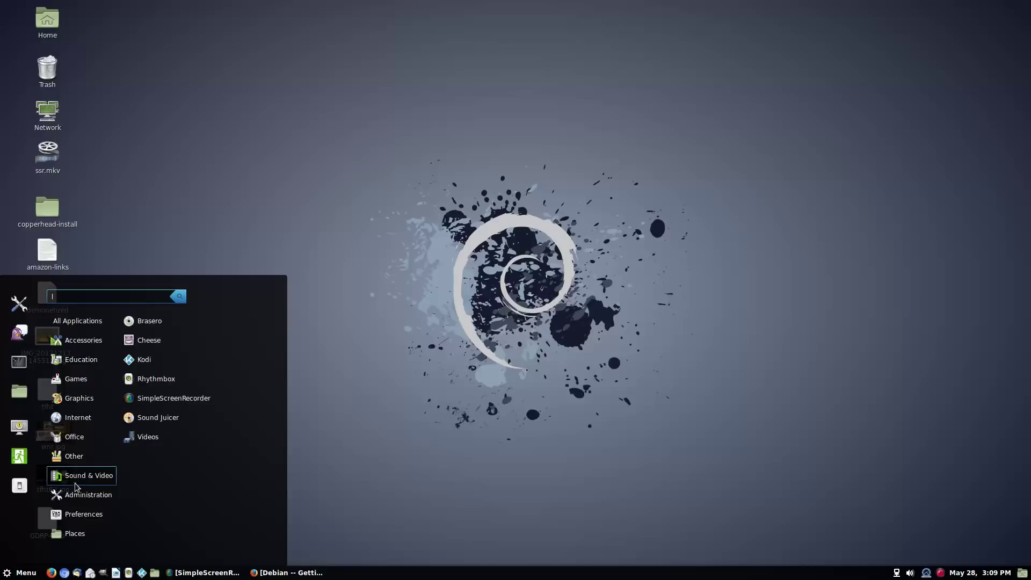
{"action": "mouse_move", "coordinate": [71, 494]}
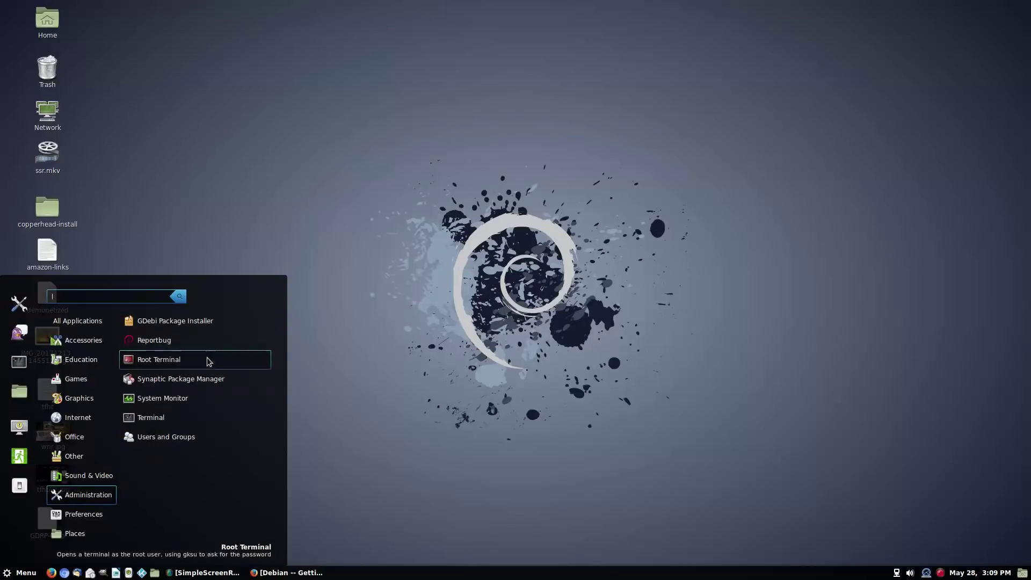
{"action": "mouse_move", "coordinate": [82, 516]}
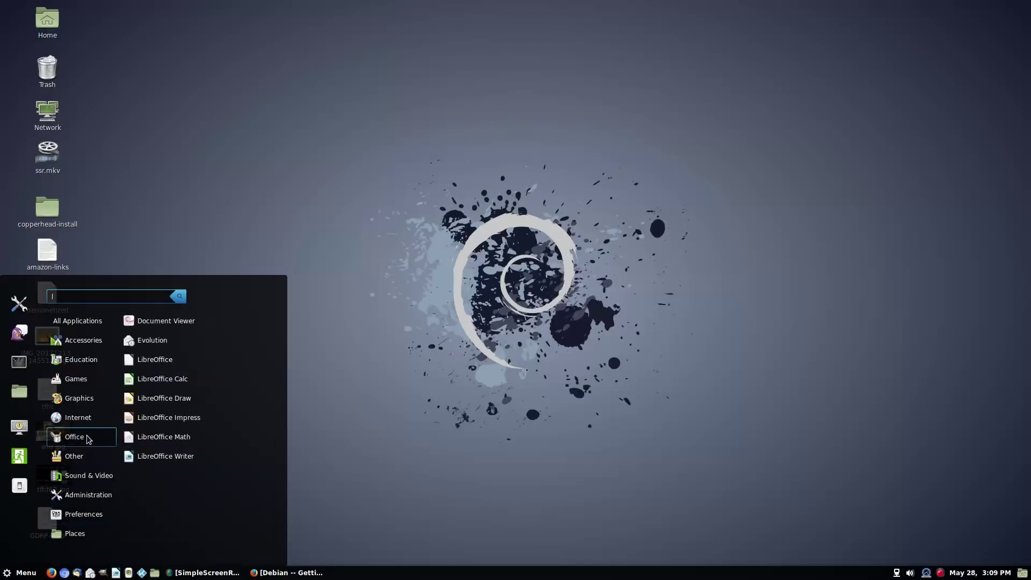
{"action": "left_click", "coordinate": [511, 364]}
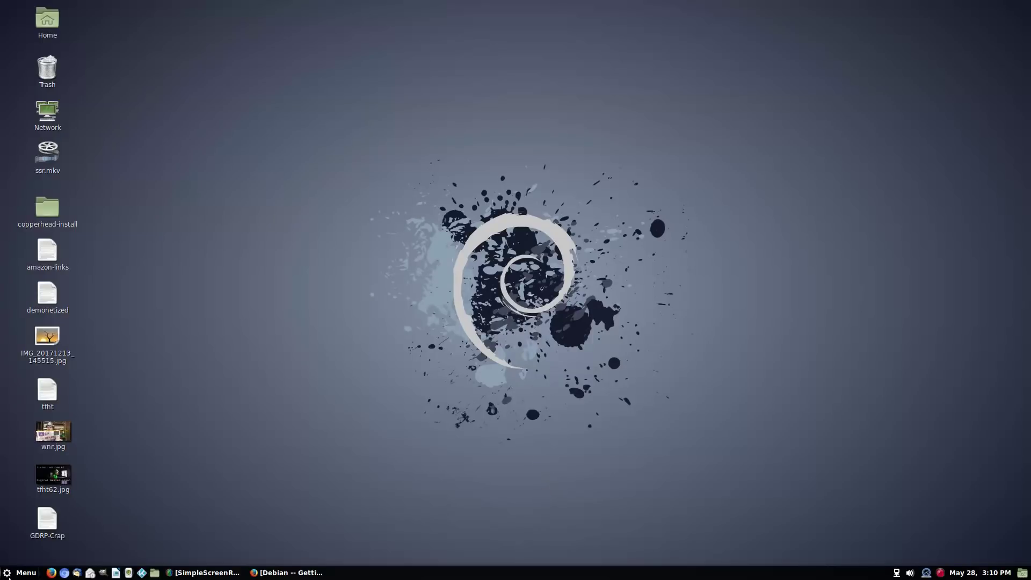
{"action": "left_click", "coordinate": [20, 576]}
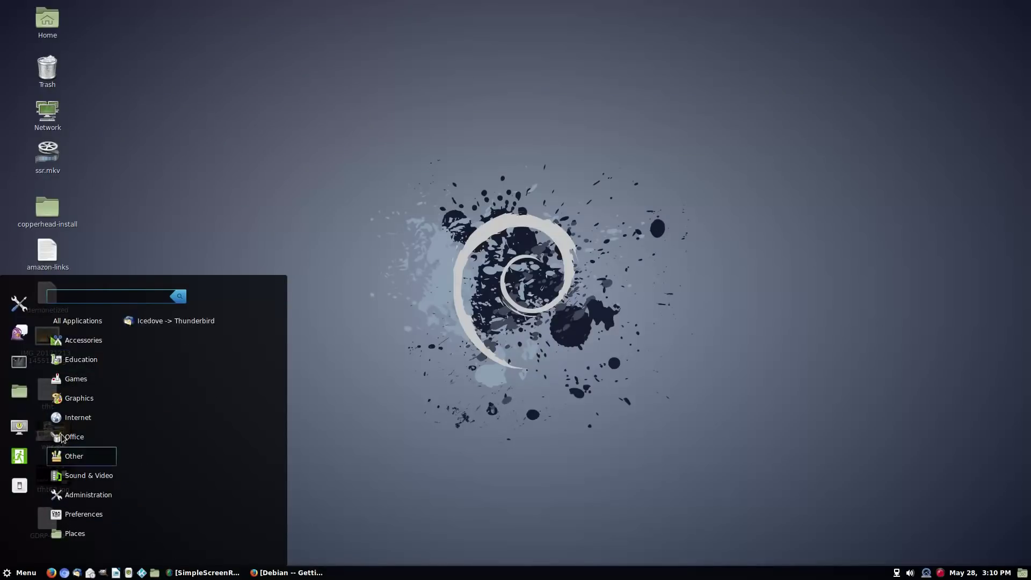
{"action": "left_click", "coordinate": [502, 368]}
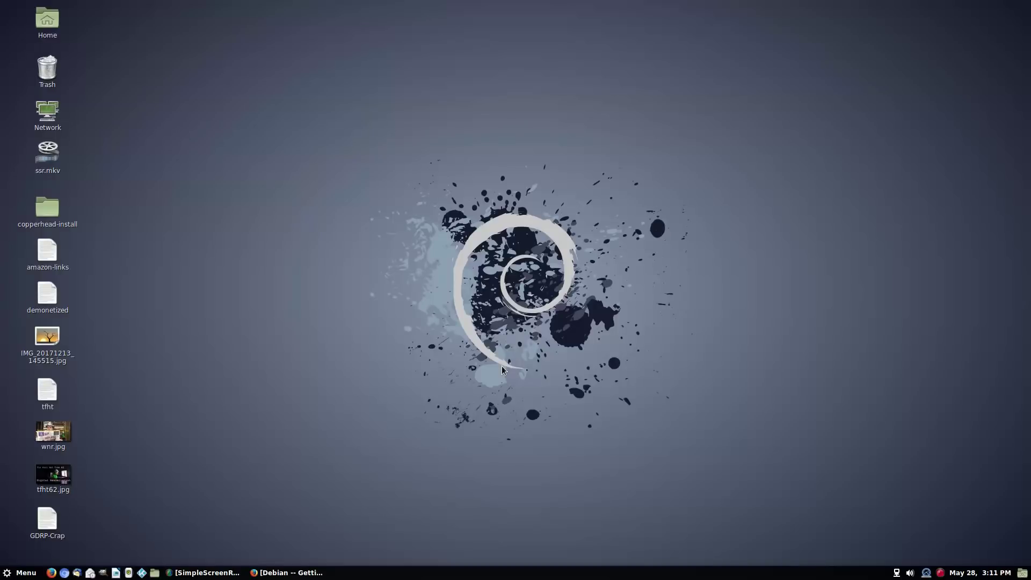
Restore the Getting Debian window and view the 'Try Debian live before installing' page.
{"action": "left_click", "coordinate": [312, 571]}
{"action": "scroll", "coordinate": [513, 116], "scroll_direction": "up", "scroll_amount": 2}
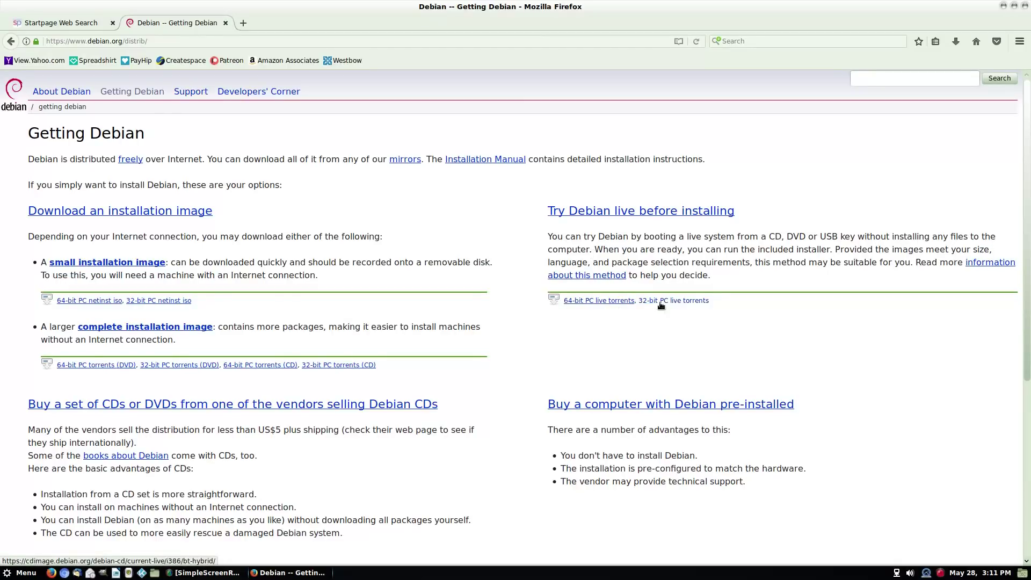
{"action": "left_click", "coordinate": [617, 215]}
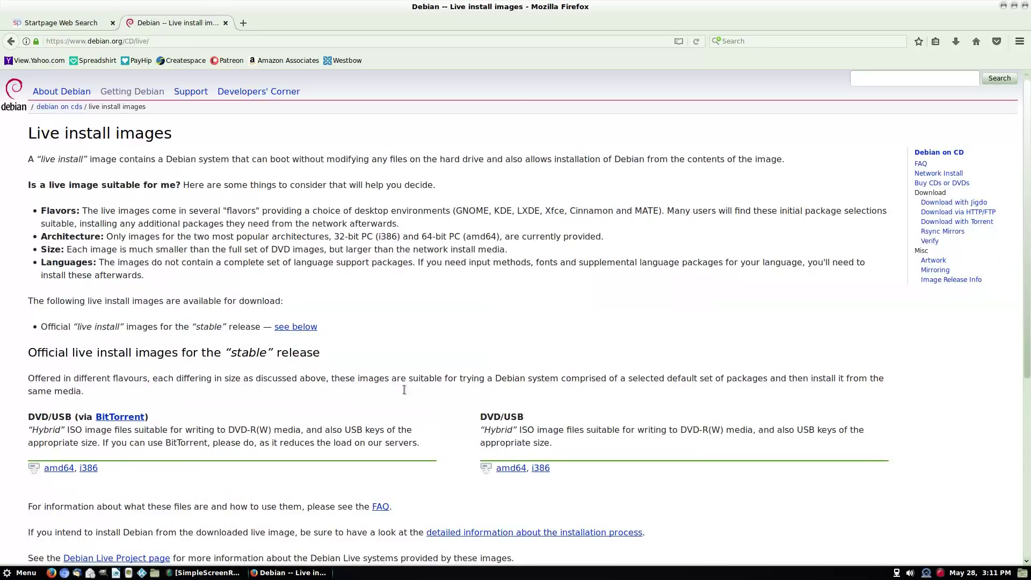
{"action": "scroll", "coordinate": [337, 332], "scroll_direction": "down", "scroll_amount": 3}
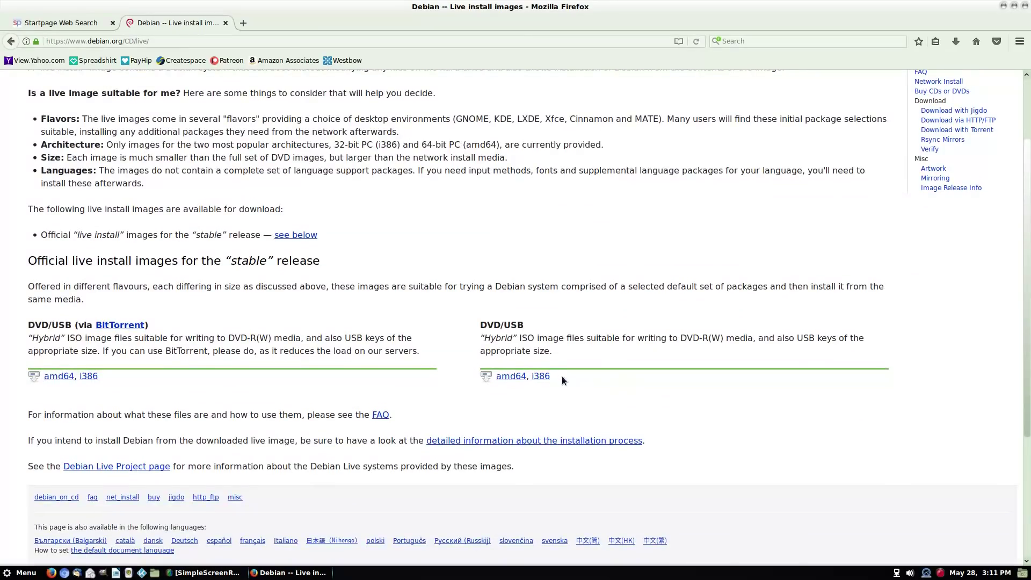
{"action": "scroll", "coordinate": [649, 404], "scroll_direction": "down", "scroll_amount": 4}
{"action": "scroll", "coordinate": [637, 381], "scroll_direction": "up", "scroll_amount": 5}
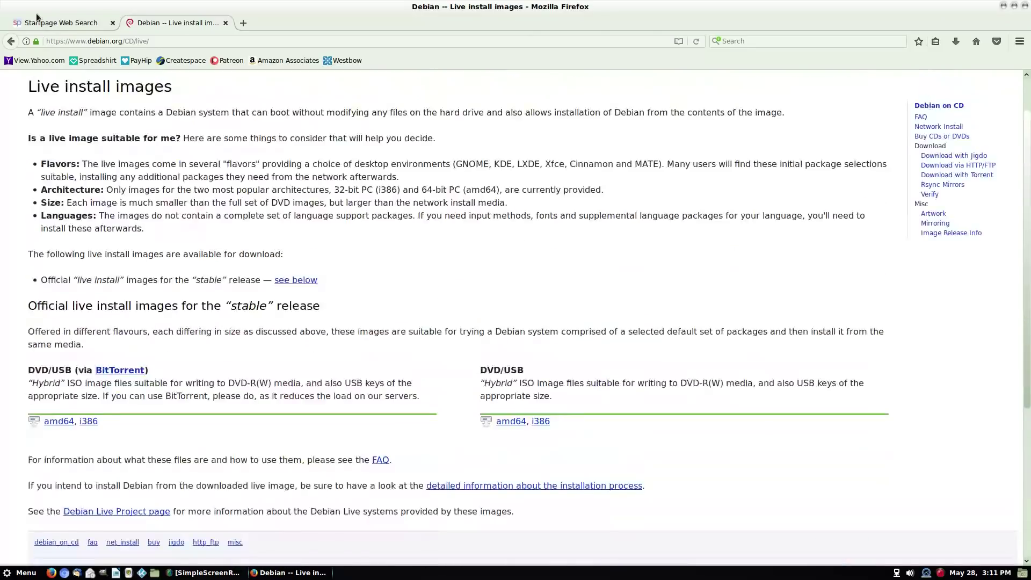
Return to Getting Debian and open the list of vendors selling pre-installed Debian.
{"action": "left_click", "coordinate": [11, 41]}
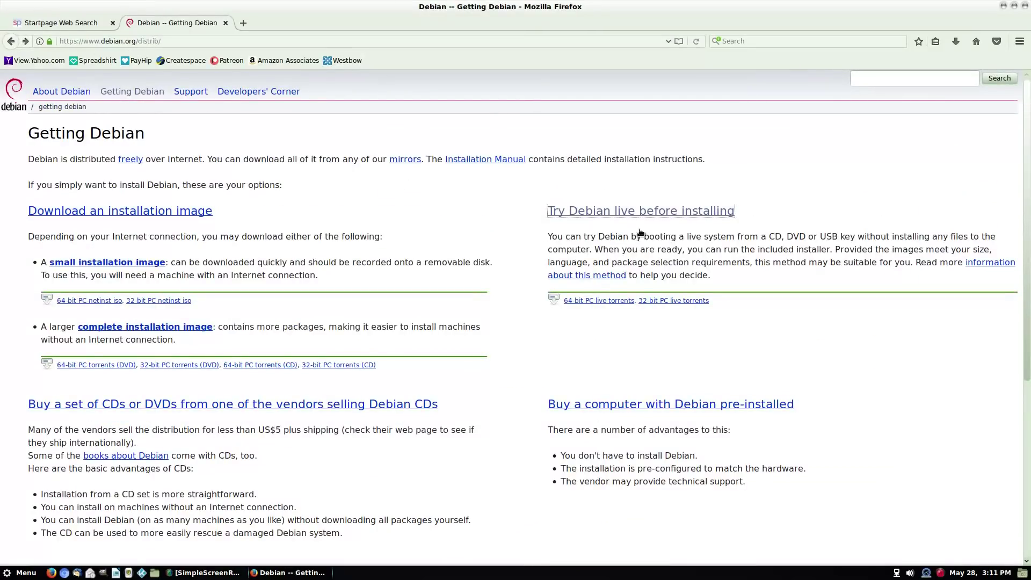
{"action": "scroll", "coordinate": [726, 447], "scroll_direction": "down", "scroll_amount": 3}
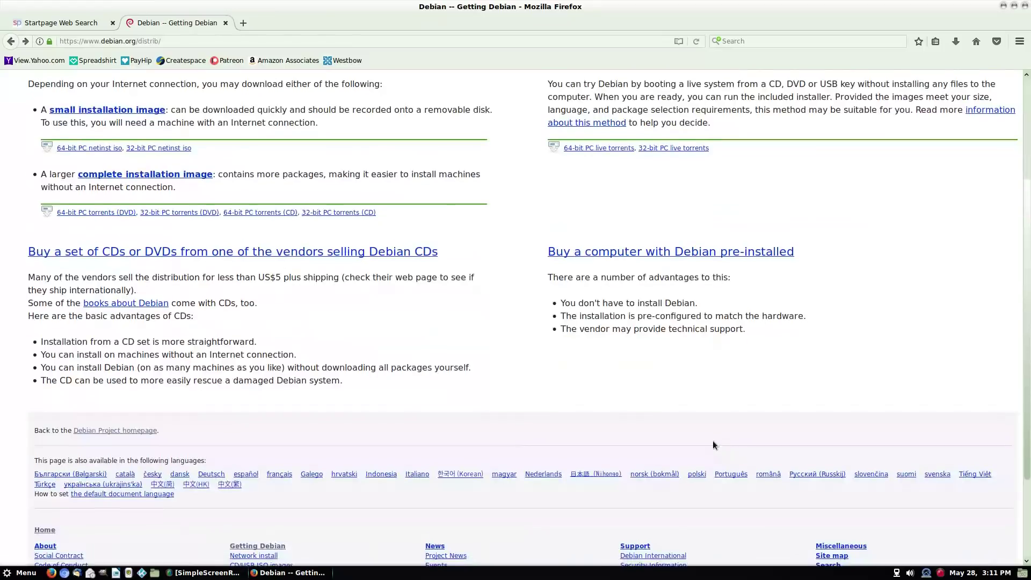
{"action": "left_click", "coordinate": [759, 252]}
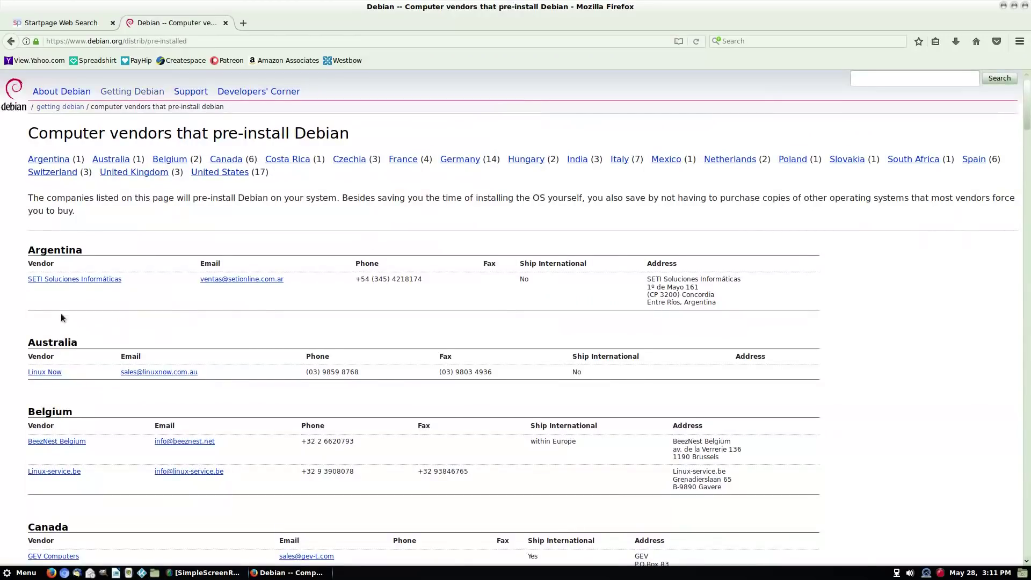
{"action": "scroll", "coordinate": [66, 291], "scroll_direction": "down", "scroll_amount": 2}
{"action": "scroll", "coordinate": [87, 321], "scroll_direction": "down", "scroll_amount": 13}
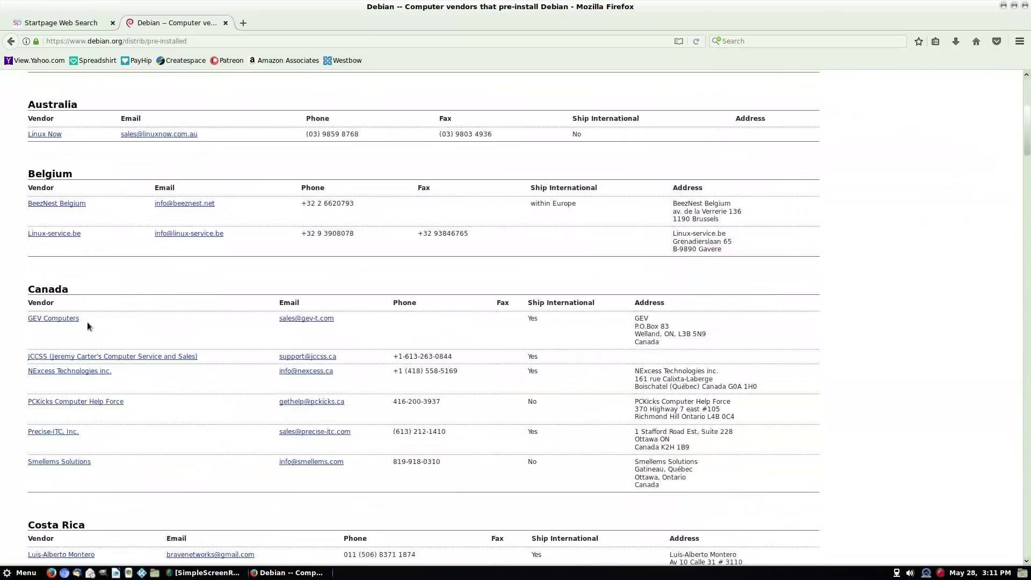
{"action": "scroll", "coordinate": [89, 328], "scroll_direction": "down", "scroll_amount": 17}
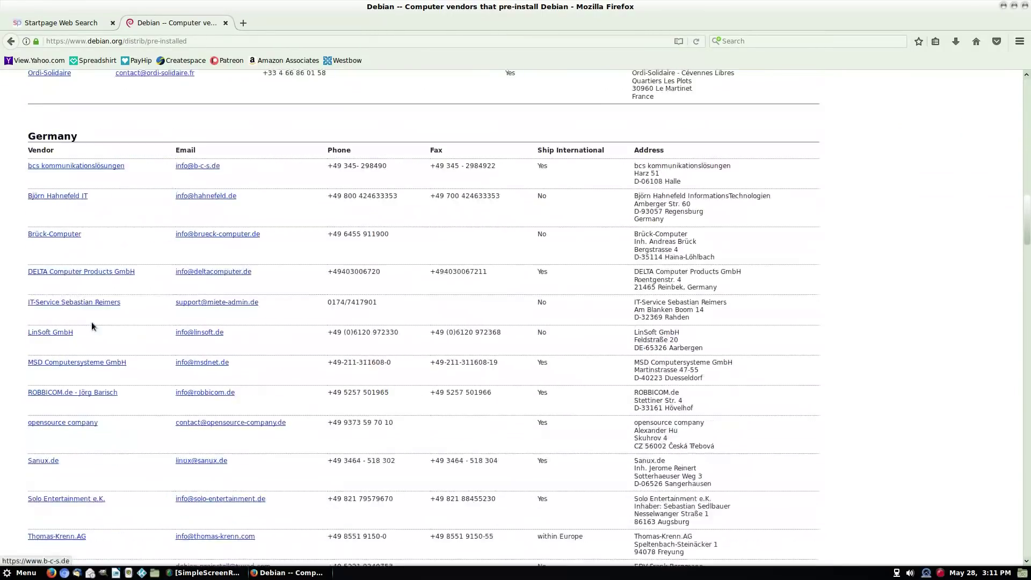
{"action": "scroll", "coordinate": [152, 325], "scroll_direction": "down", "scroll_amount": 11}
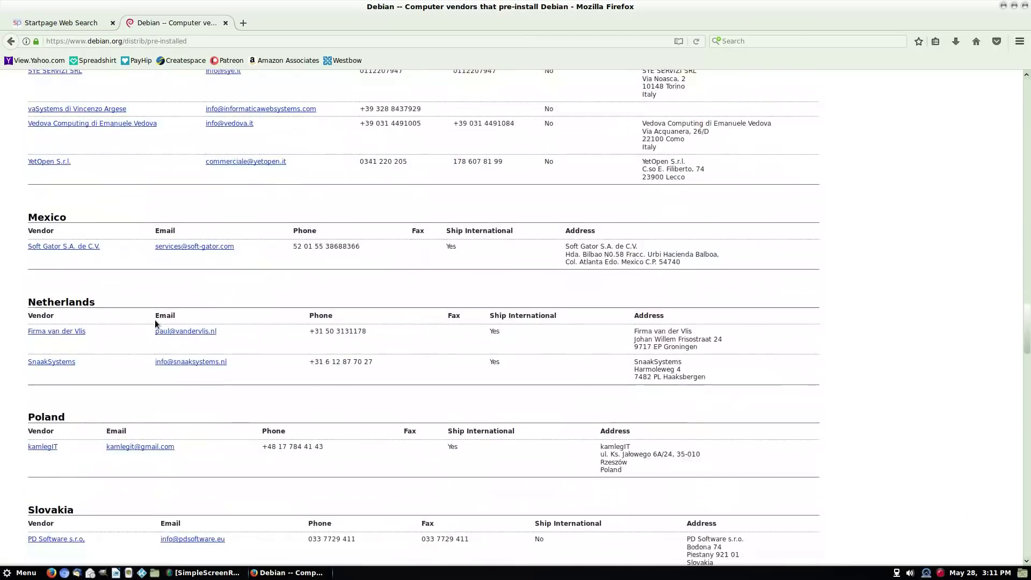
{"action": "scroll", "coordinate": [144, 308], "scroll_direction": "down", "scroll_amount": 10}
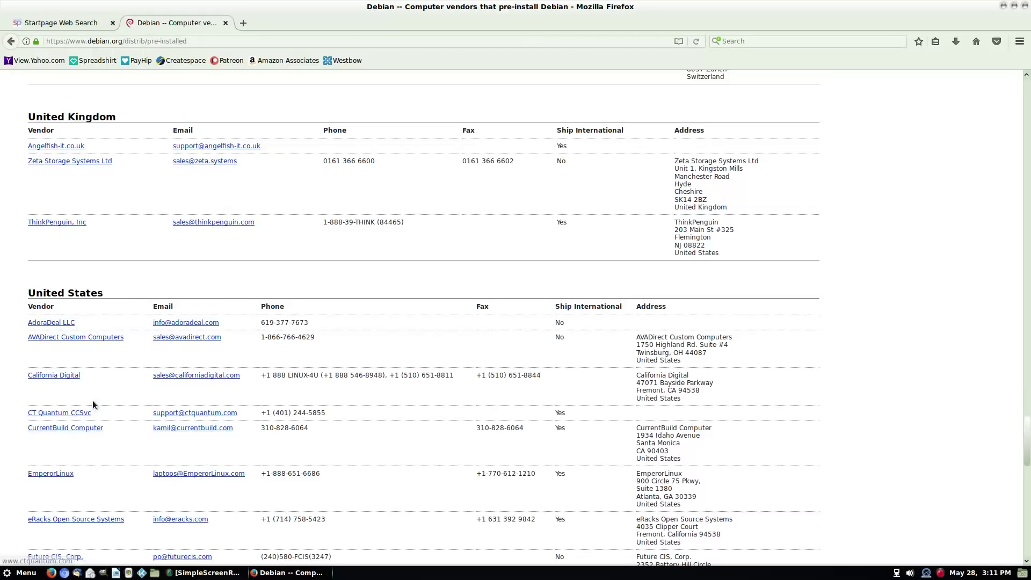
{"action": "scroll", "coordinate": [113, 424], "scroll_direction": "down", "scroll_amount": 2}
{"action": "scroll", "coordinate": [104, 376], "scroll_direction": "down", "scroll_amount": 5}
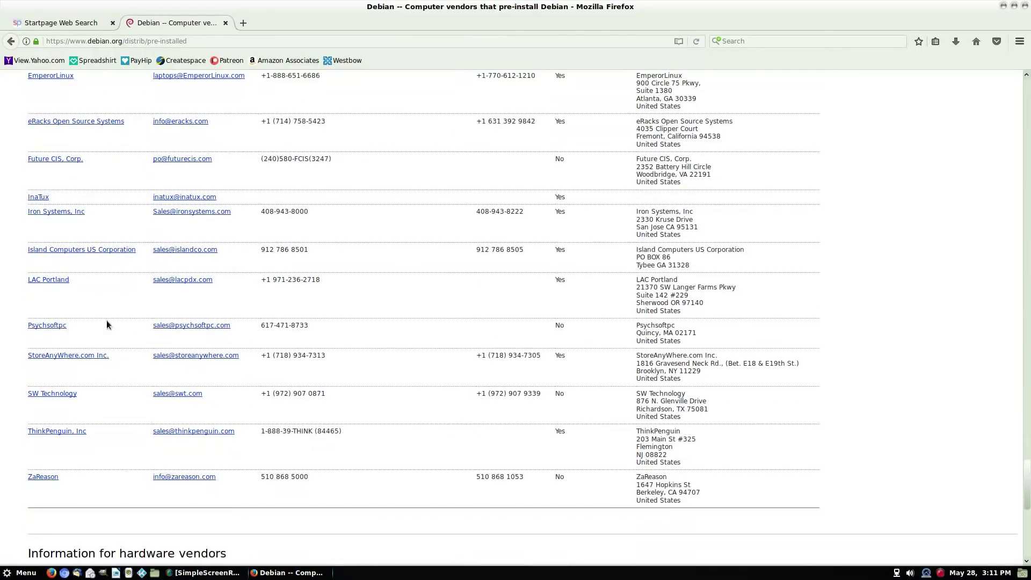
{"action": "scroll", "coordinate": [80, 453], "scroll_direction": "down", "scroll_amount": 1}
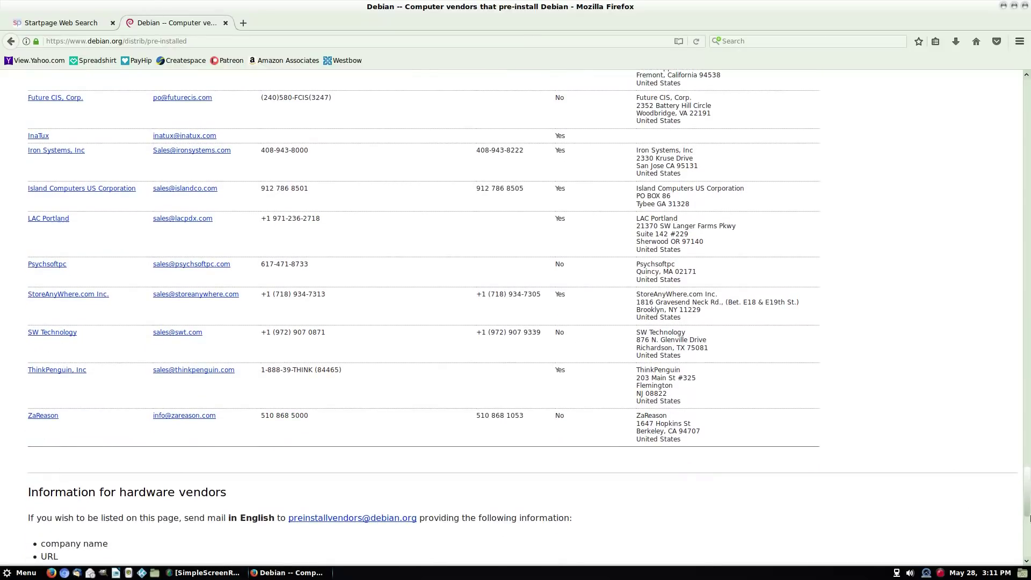
{"action": "left_click_drag", "start_coordinate": [1029, 486], "coordinate": [1027, 221]}
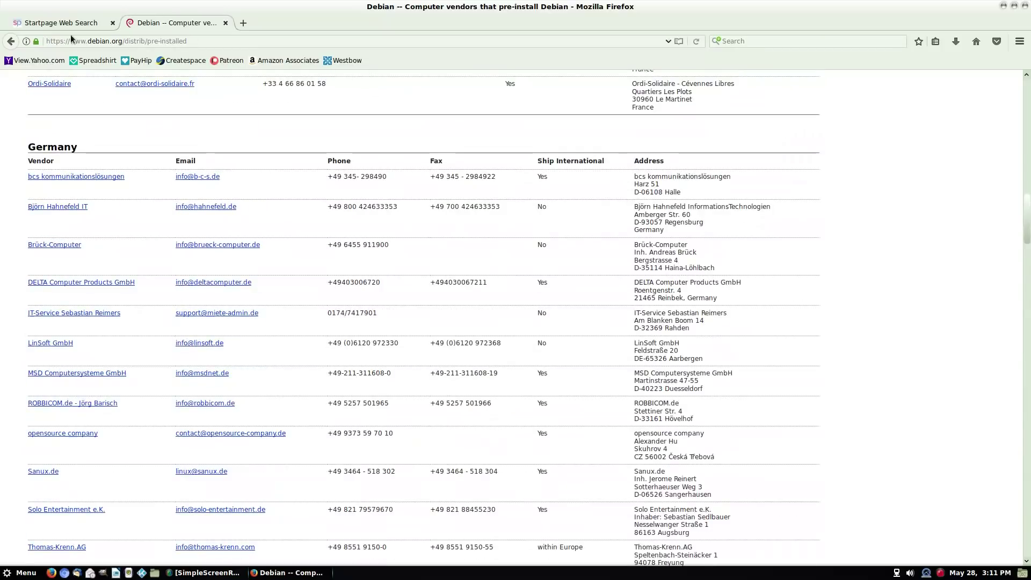
{"action": "left_click", "coordinate": [11, 42]}
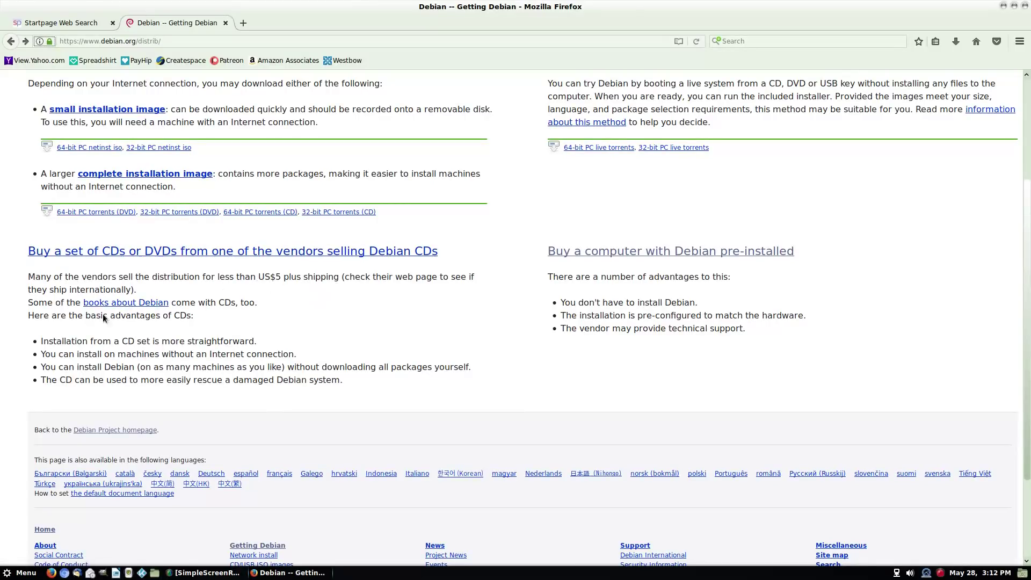
Scroll to the top of the Getting Debian page and follow the 'About Debian' header link.
{"action": "scroll", "coordinate": [204, 275], "scroll_direction": "up", "scroll_amount": 5}
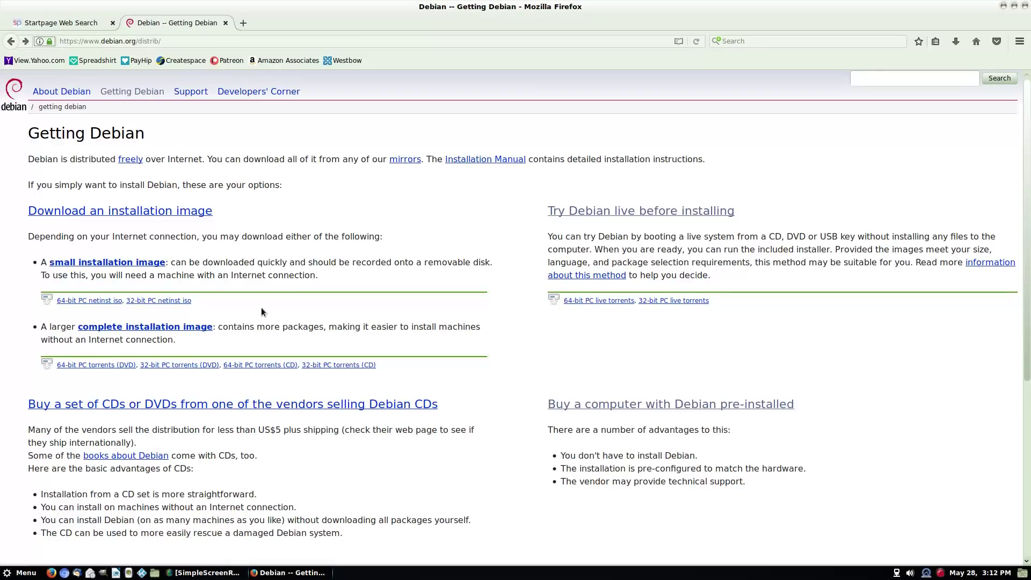
{"action": "left_click", "coordinate": [60, 91]}
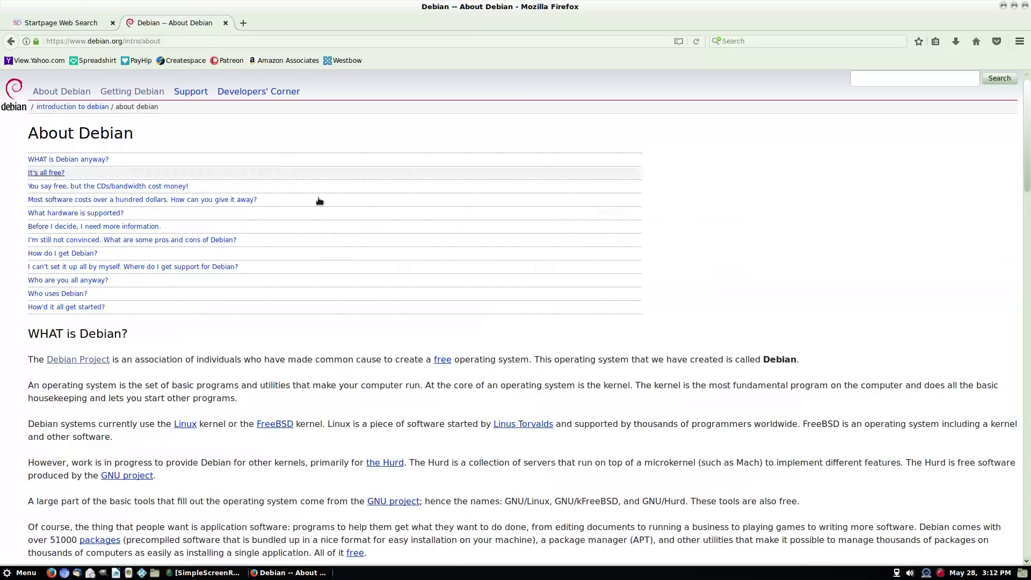